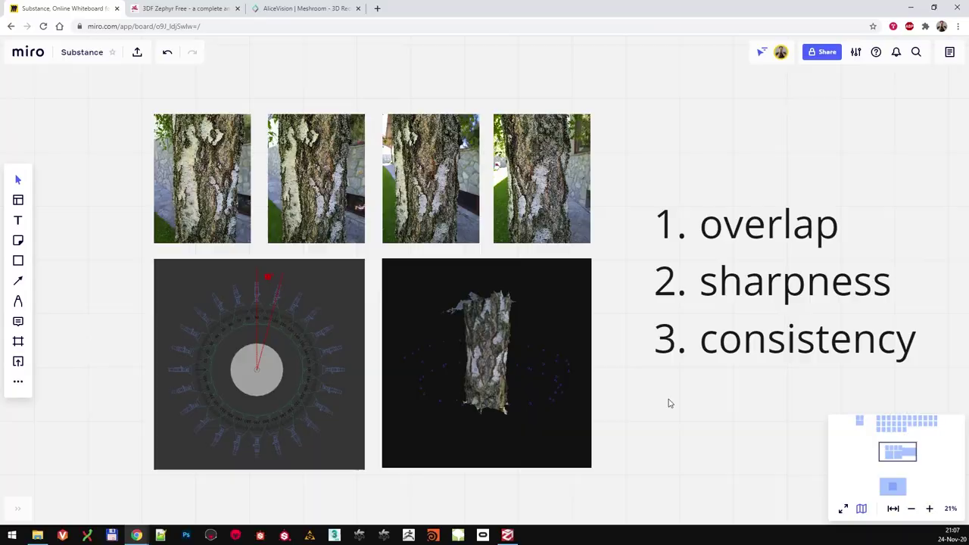
- Pan and zoom the Miro board in on the row of close-up birch bark photos
scroll(668, 404, up, 1)
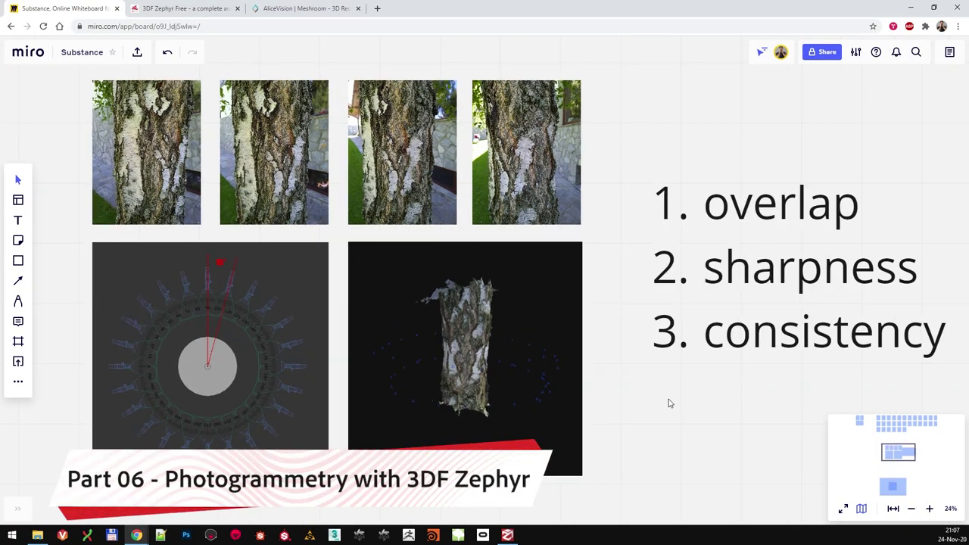
drag(668, 406, 669, 415)
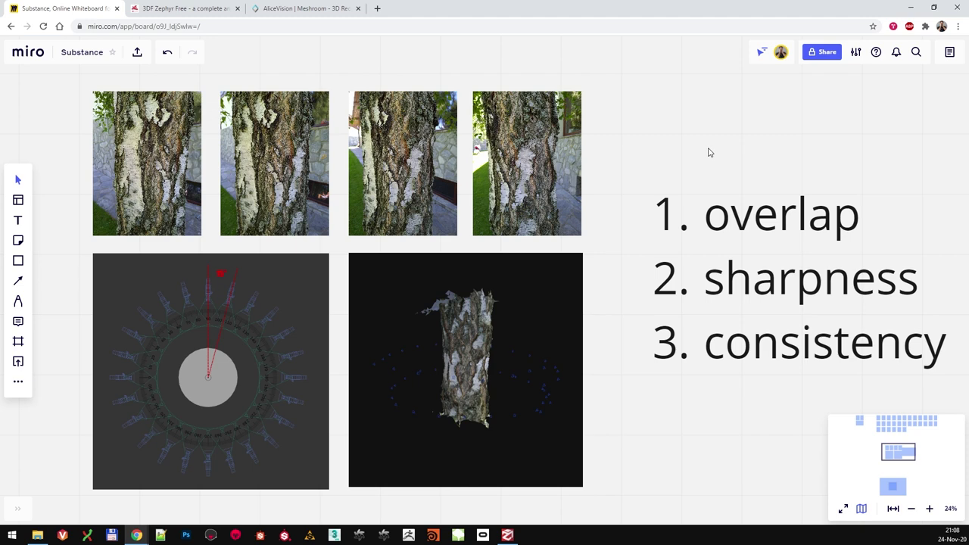
right_drag(694, 145, 667, 146)
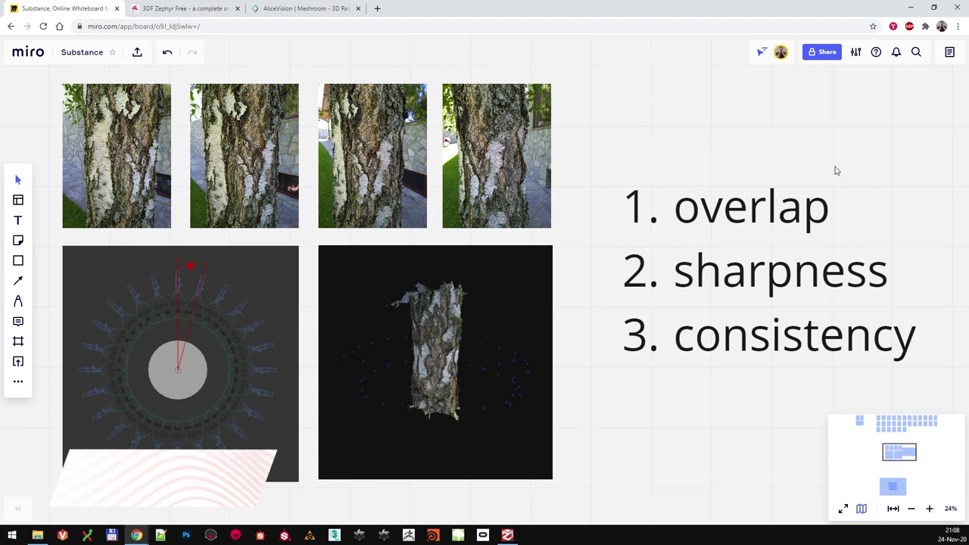
scroll(835, 166, left, 1)
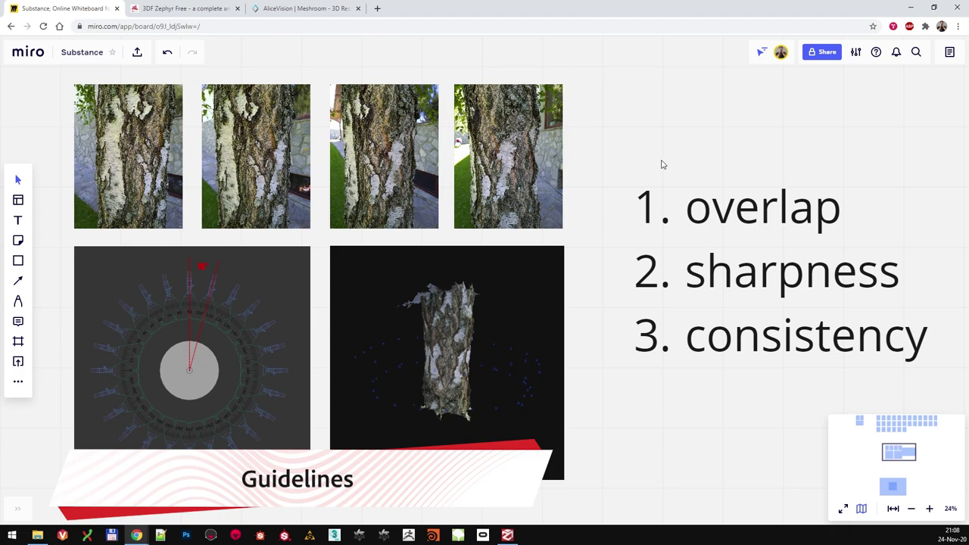
scroll(659, 162, up, 3)
- Zoom around the bark photos, the turntable camera-ring diagram and the 3D tree model
scroll(484, 250, up, 3)
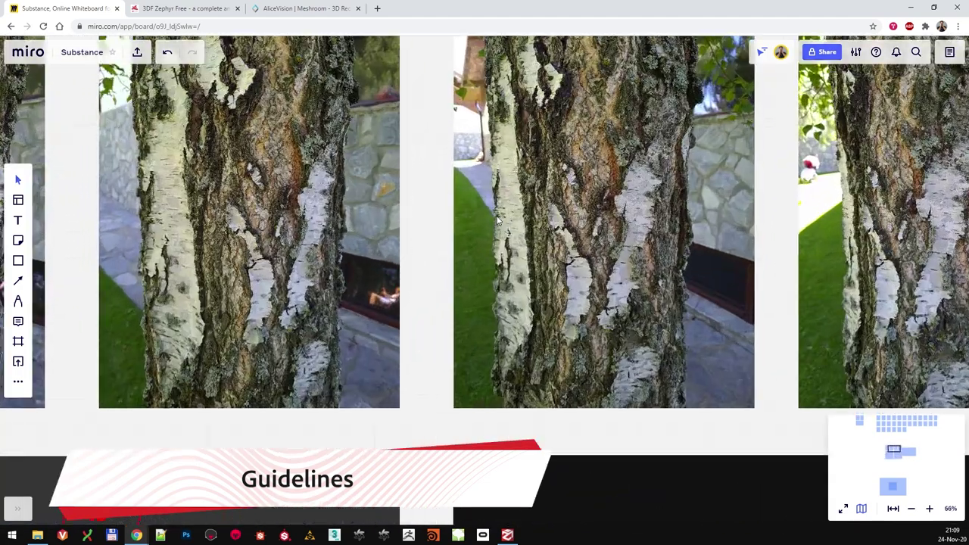
scroll(456, 271, down, 2)
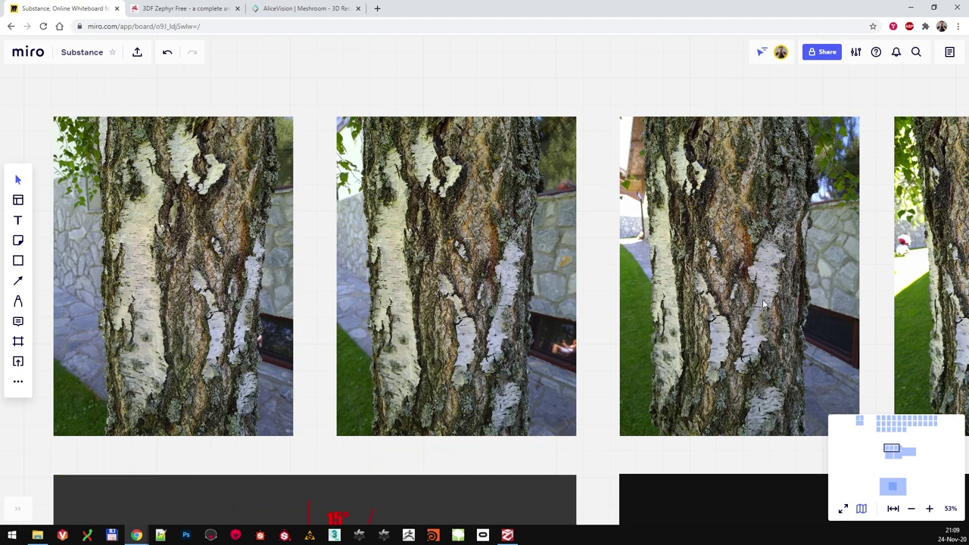
mouse_move(765, 302)
right_down()
mouse_move(639, 311)
mouse_move(746, 303)
right_up()
scroll(454, 265, down, 3)
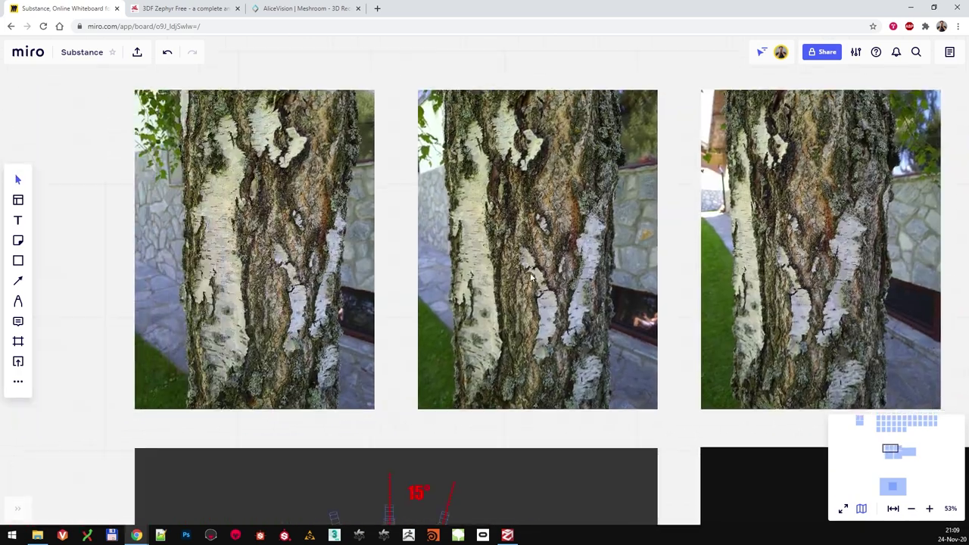
scroll(433, 242, up, 3)
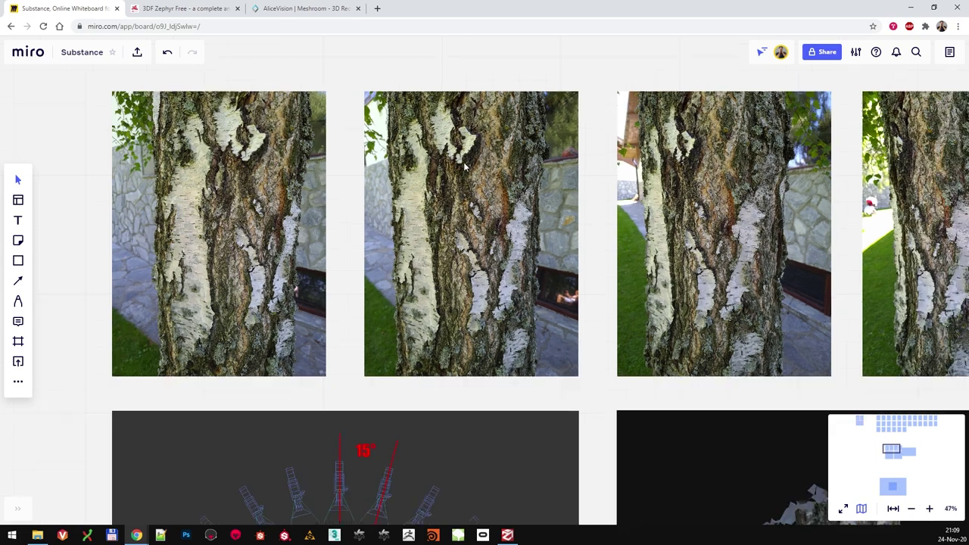
scroll(466, 158, down, 2)
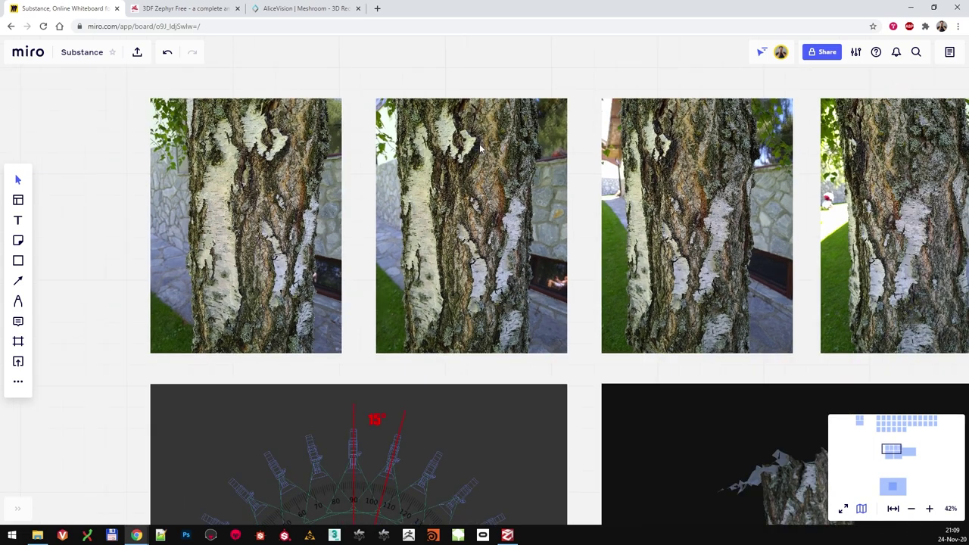
scroll(469, 159, up, 5)
scroll(452, 179, down, 4)
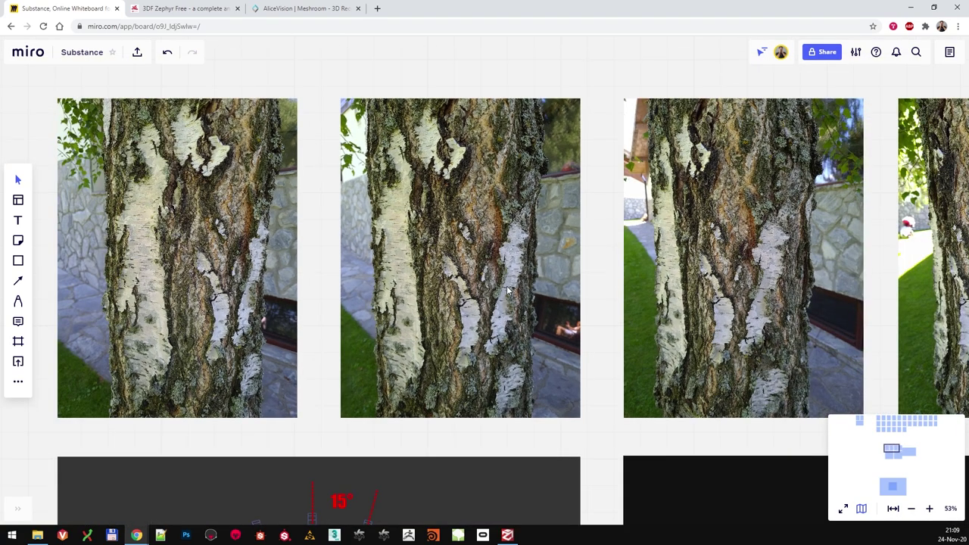
scroll(564, 258, down, 2)
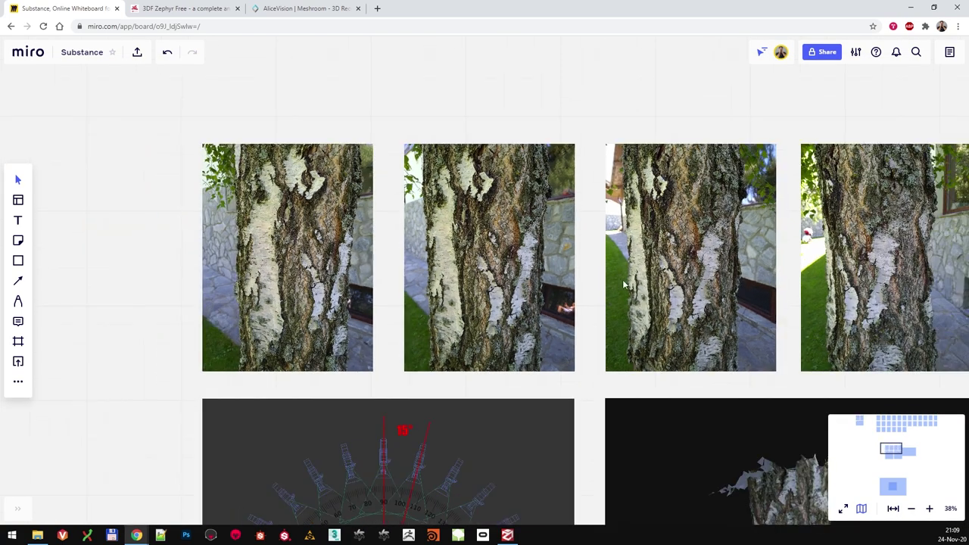
scroll(625, 284, right, 3)
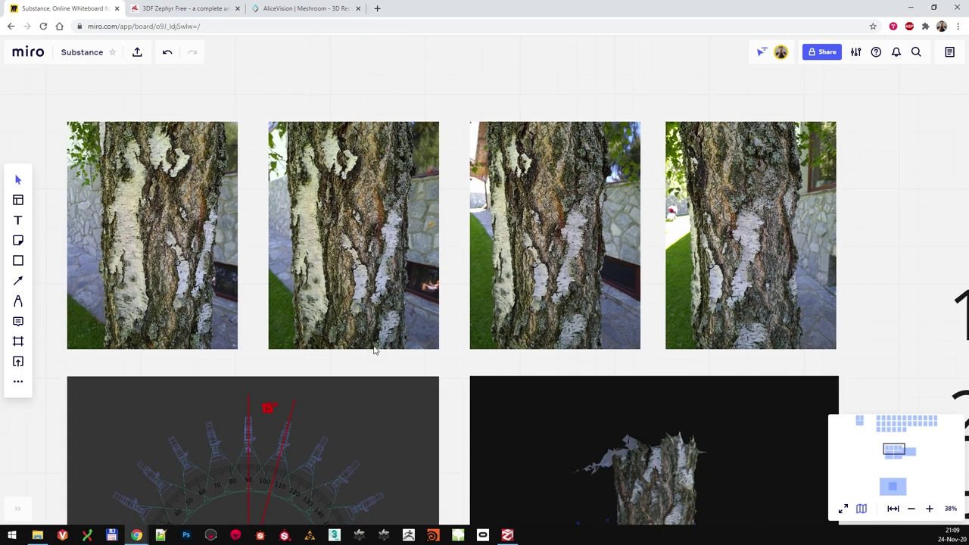
scroll(371, 359, down, 5)
scroll(384, 342, up, 2)
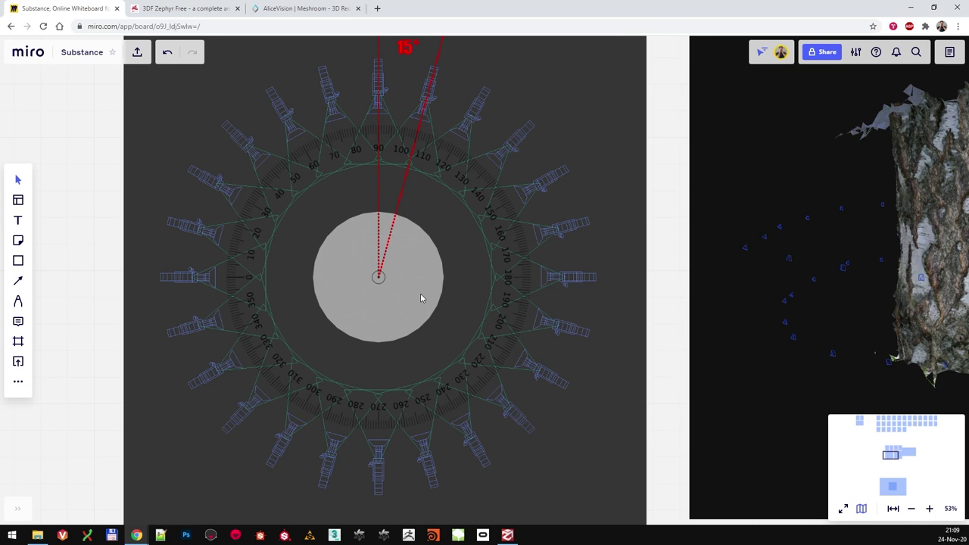
scroll(426, 314, up, 2)
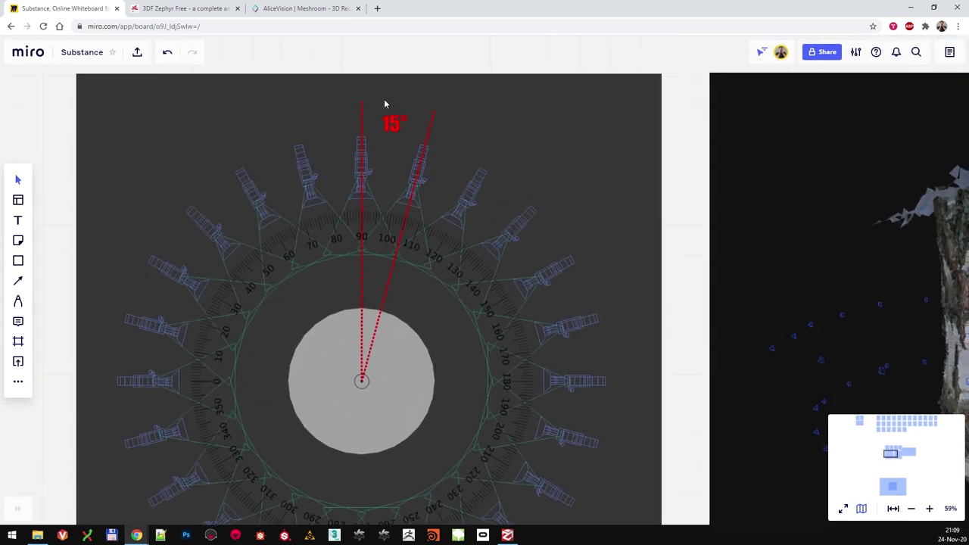
scroll(383, 373, down, 4)
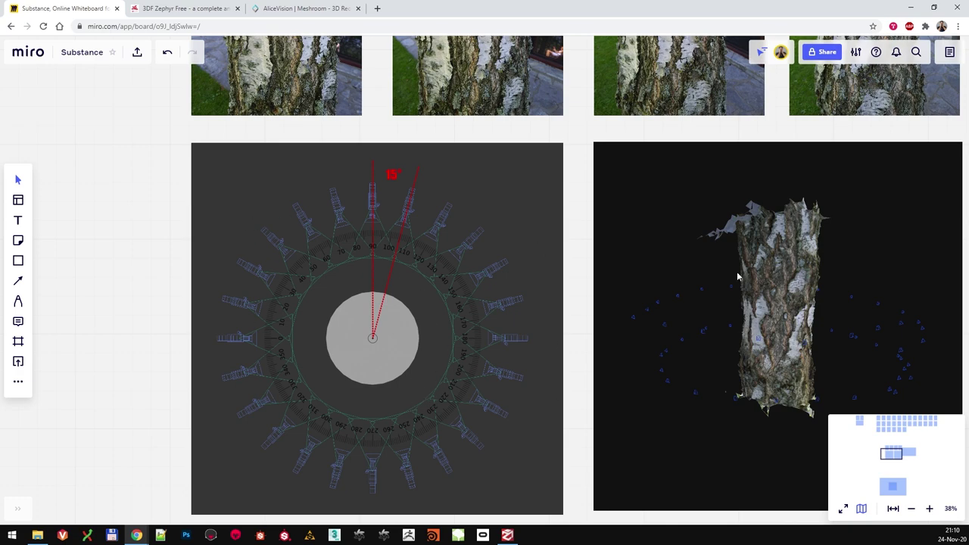
- Zoom the board out to about 24% to show the whole slide
scroll(800, 318, up, 6)
scroll(544, 336, down, 1)
scroll(544, 336, left, 1)
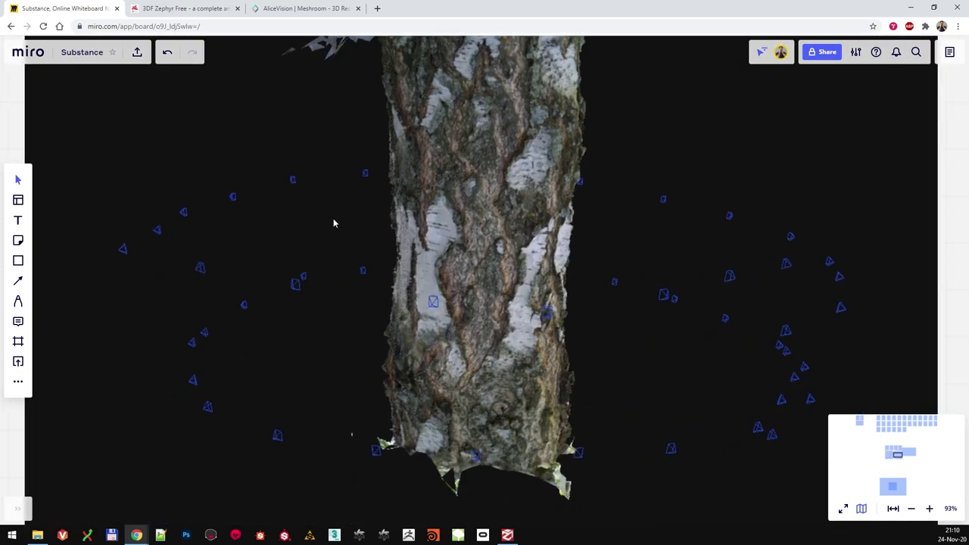
scroll(513, 301, down, 2)
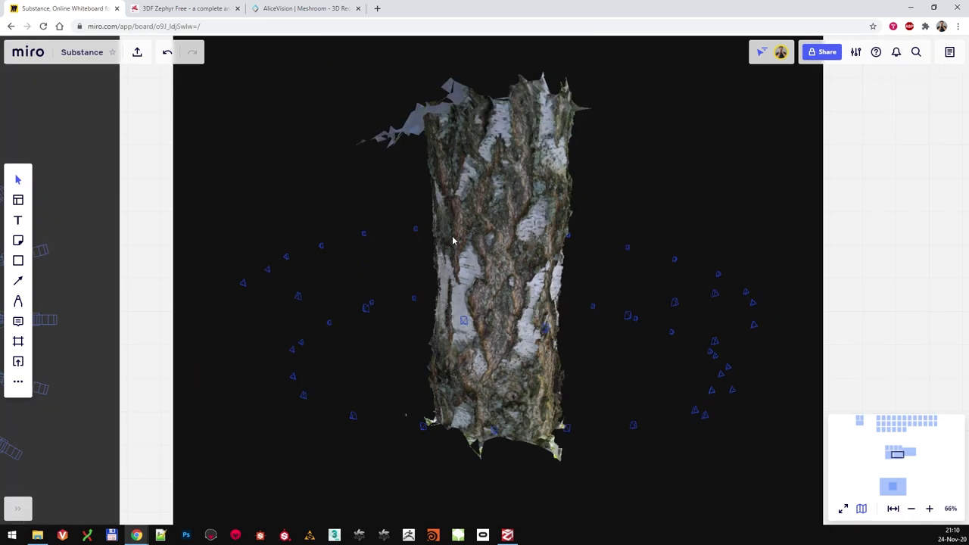
scroll(467, 273, down, 3)
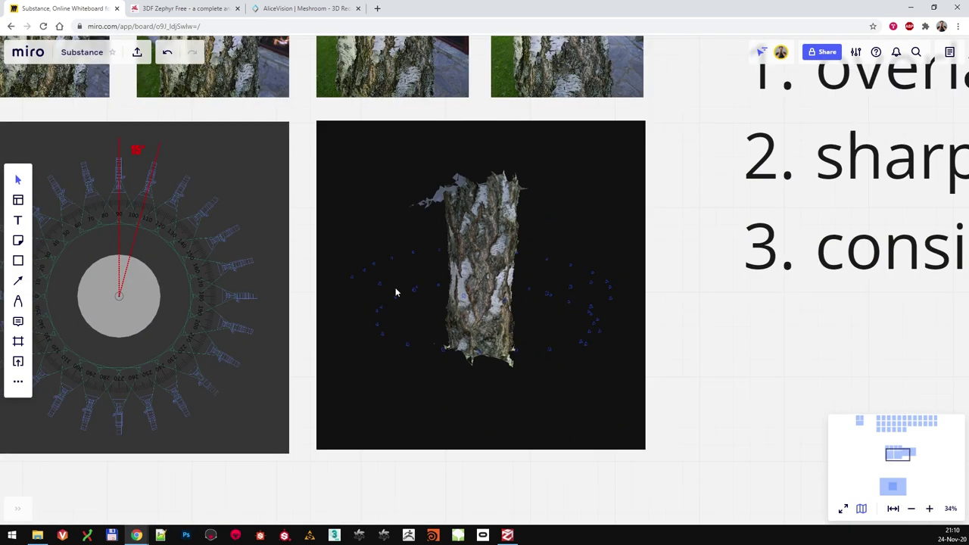
scroll(395, 288, down, 2)
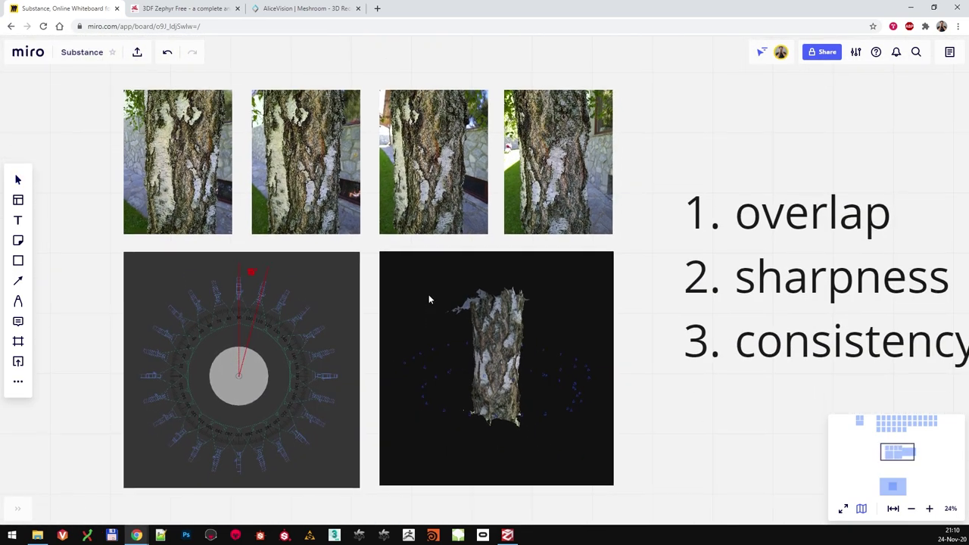
scroll(501, 301, up, 4)
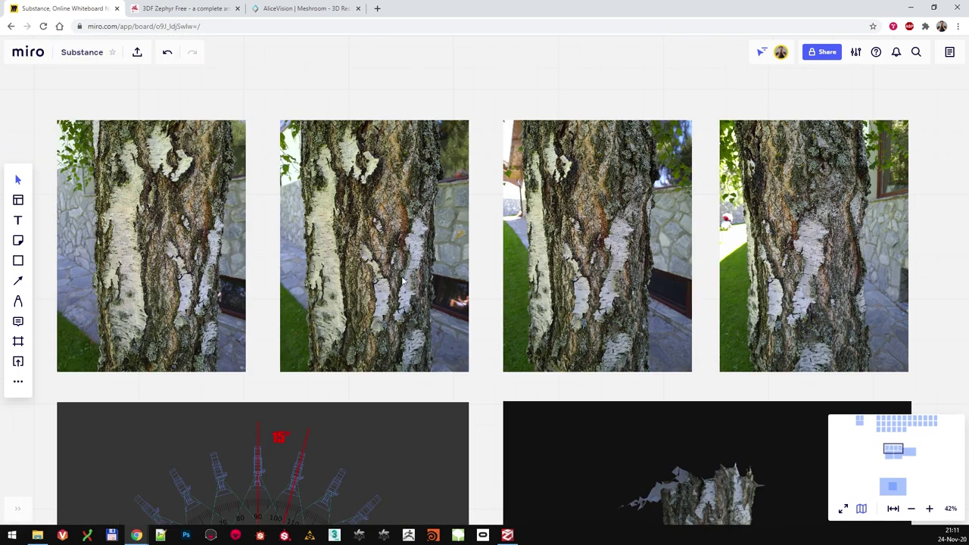
scroll(503, 323, down, 3)
scroll(512, 299, up, 2)
scroll(513, 301, down, 2)
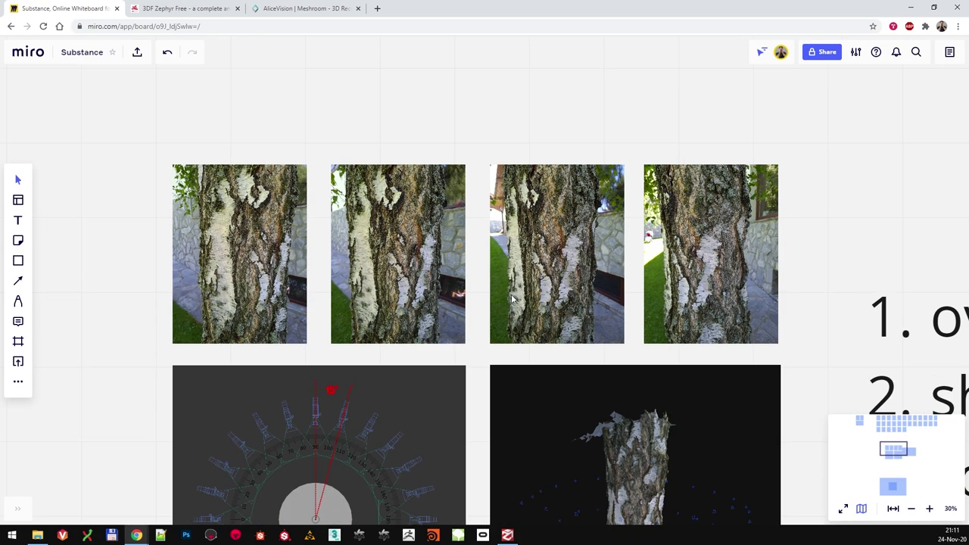
scroll(519, 323, up, 2)
scroll(536, 286, down, 2)
scroll(539, 341, down, 2)
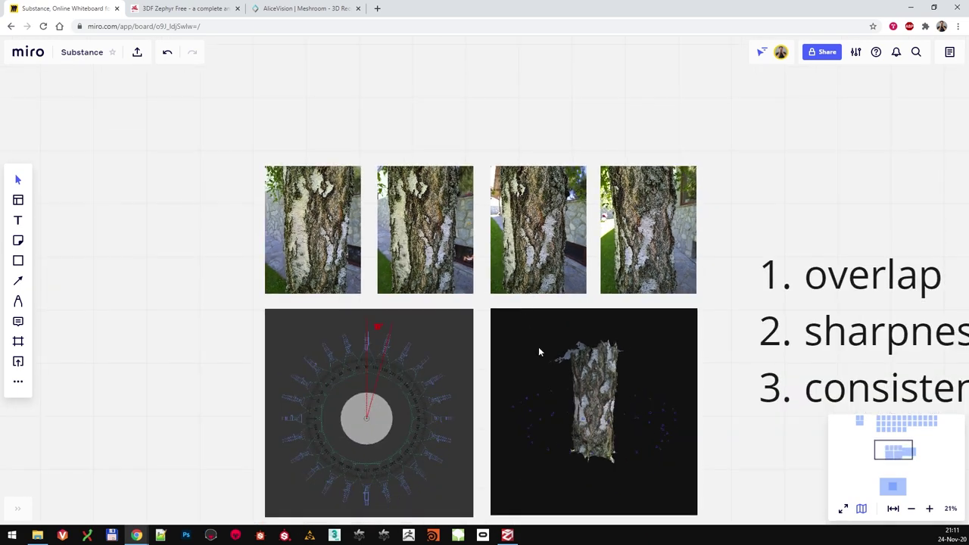
right_drag(682, 347, 597, 316)
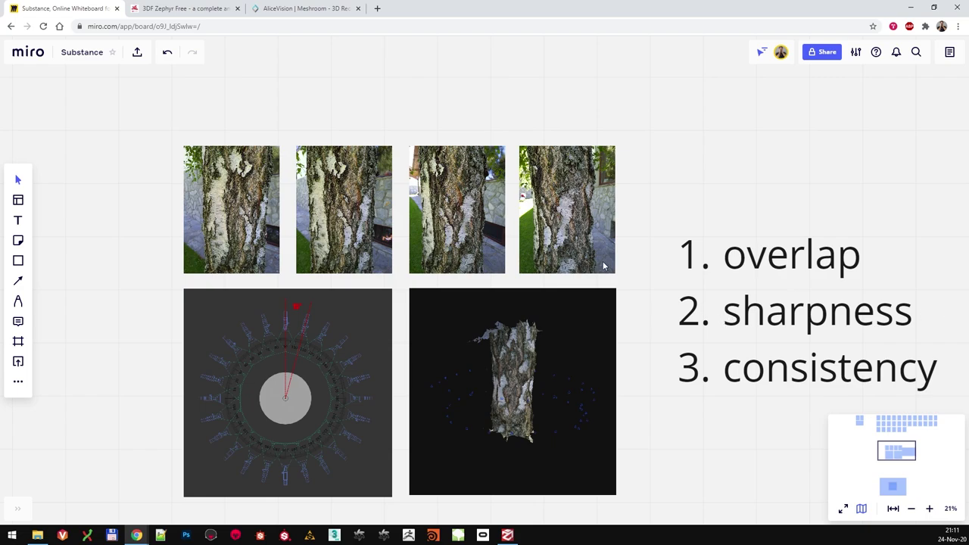
scroll(454, 227, up, 10)
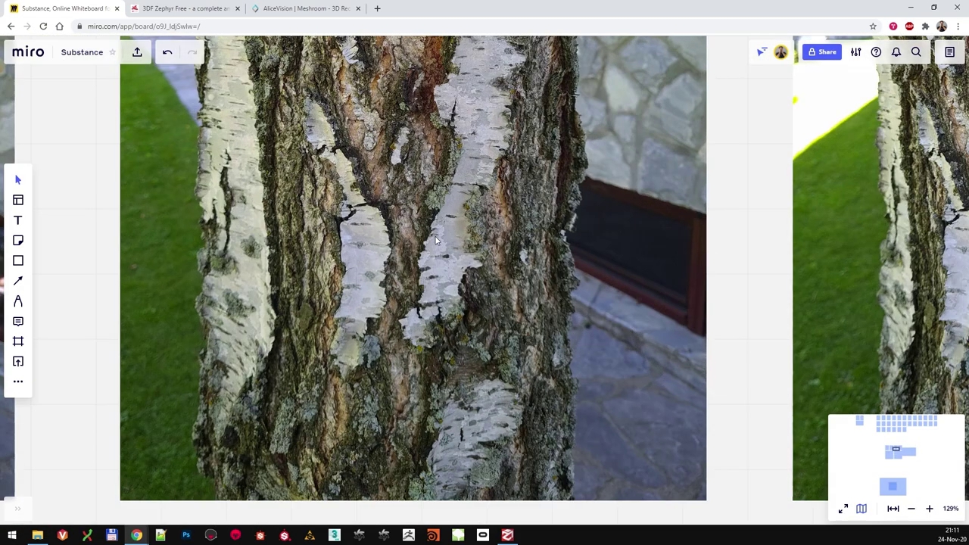
scroll(463, 312, down, 5)
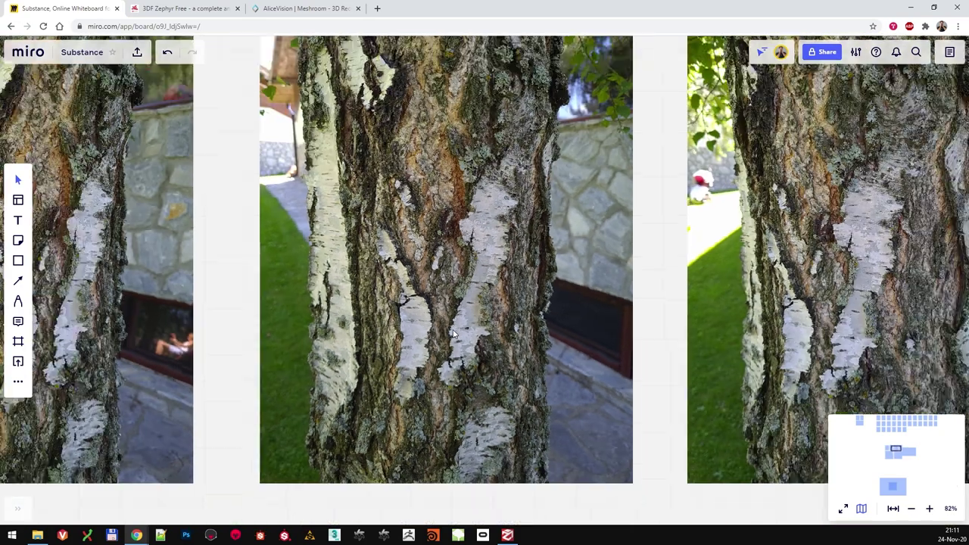
scroll(491, 305, left, 4)
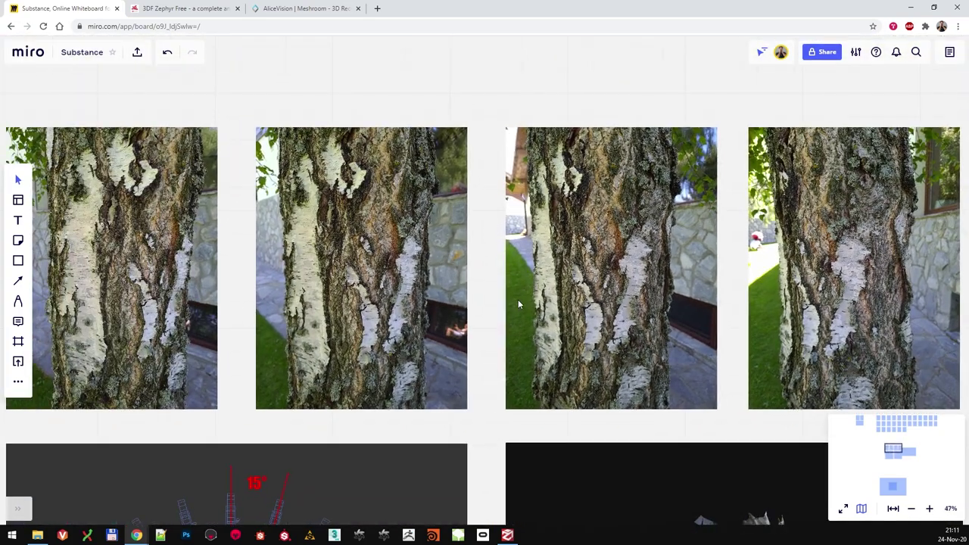
scroll(518, 304, down, 5)
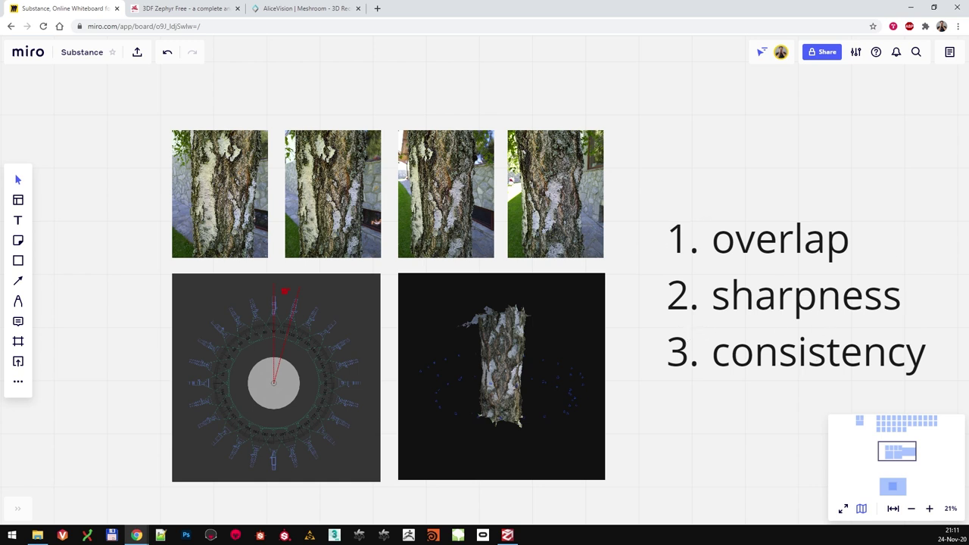
scroll(592, 280, down, 1)
scroll(591, 280, up, 1)
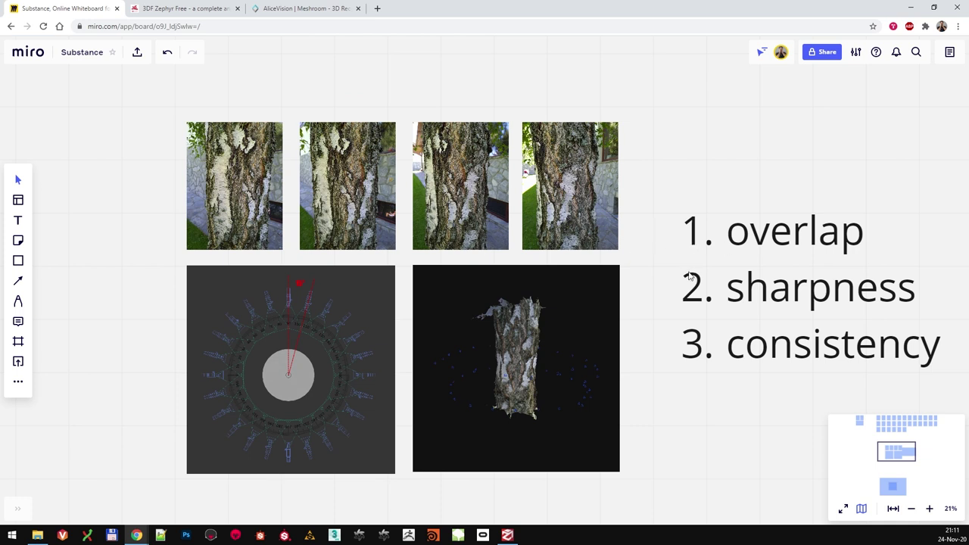
scroll(704, 260, down, 1)
scroll(704, 259, up, 2)
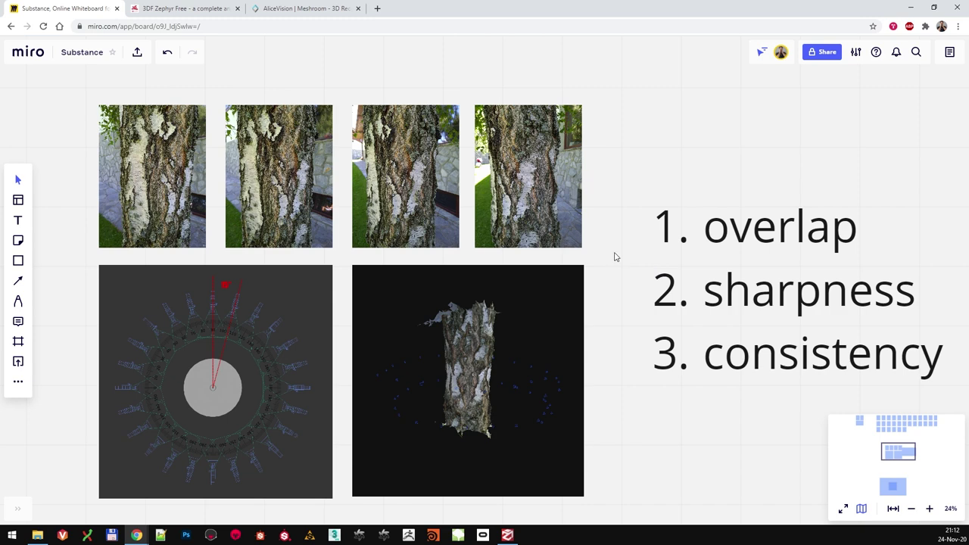
drag(689, 190, 674, 170)
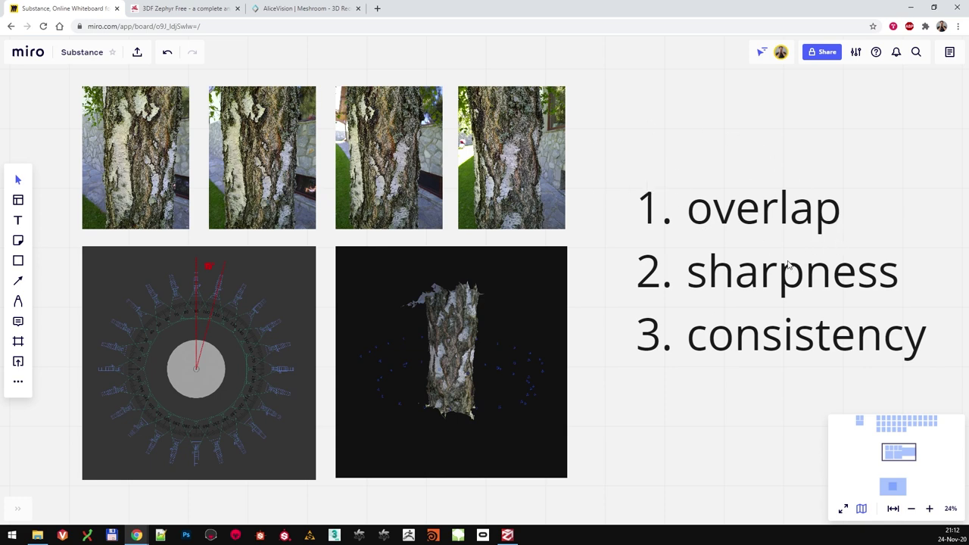
scroll(787, 265, down, 1)
scroll(749, 272, up, 2)
scroll(723, 280, down, 1)
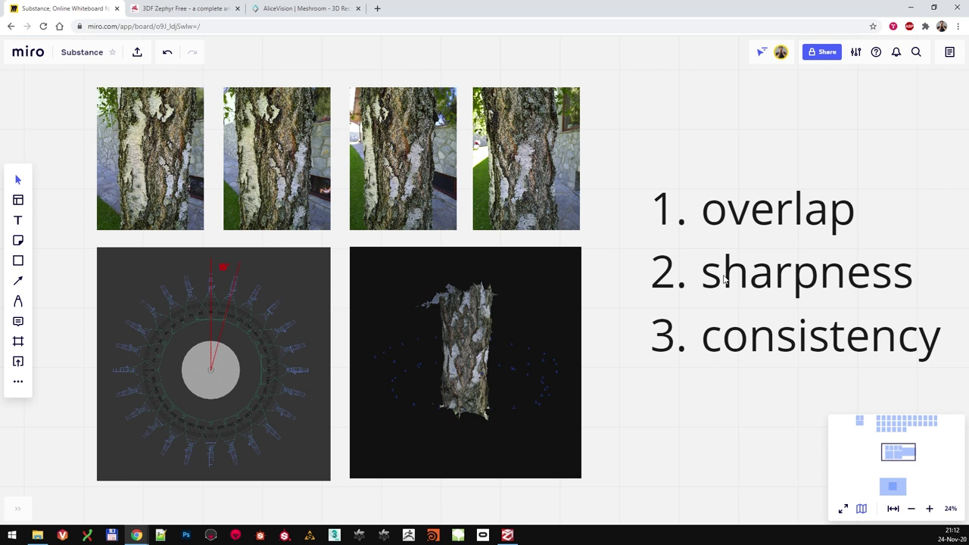
- Compare the Meshroom page with the 3DF Zephyr Free product page in Chrome
click(174, 8)
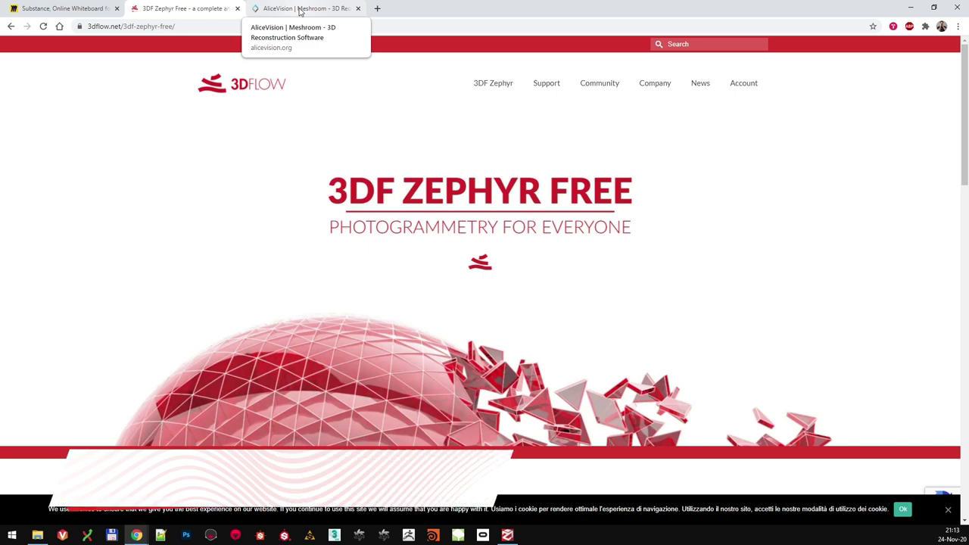
click(300, 9)
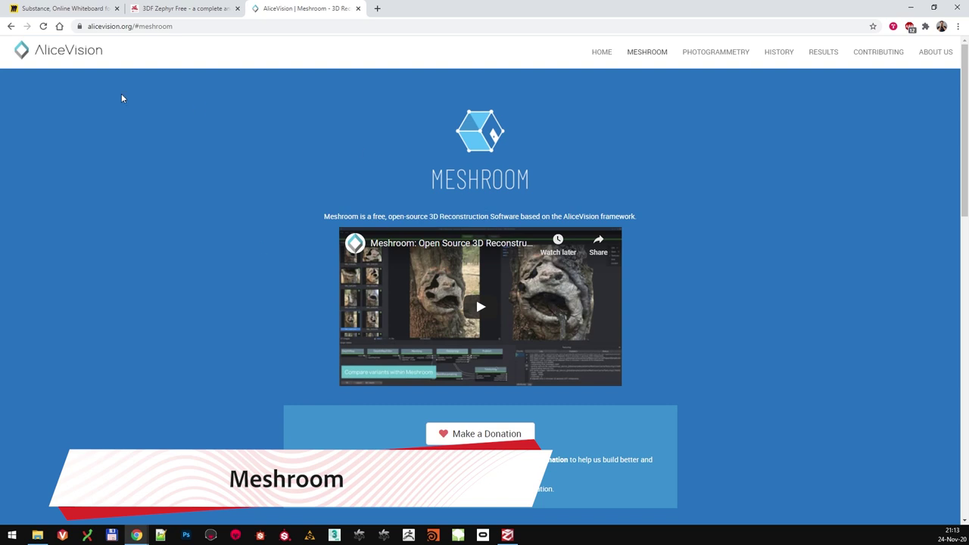
click(182, 9)
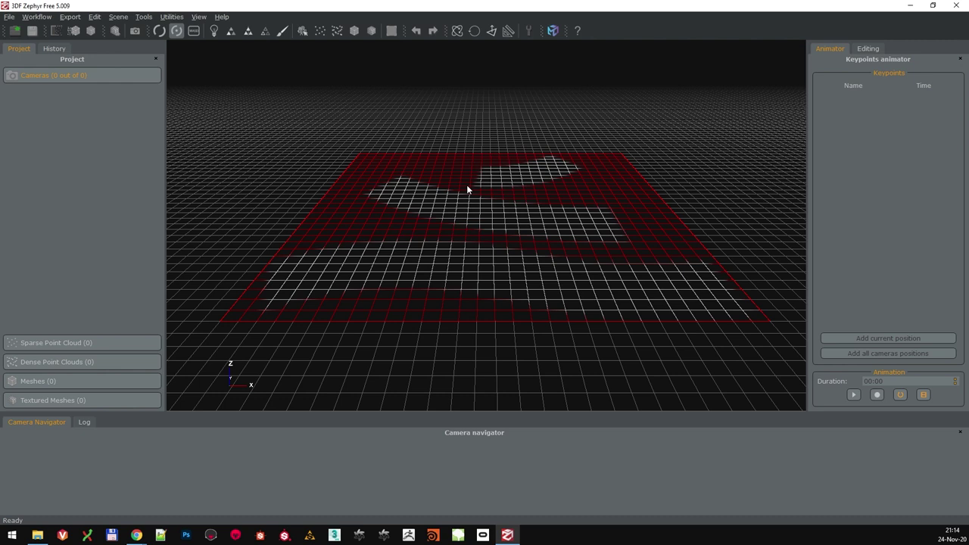
- Start a new project via Workflow > New Project and nudge the wizard window up
click(36, 16)
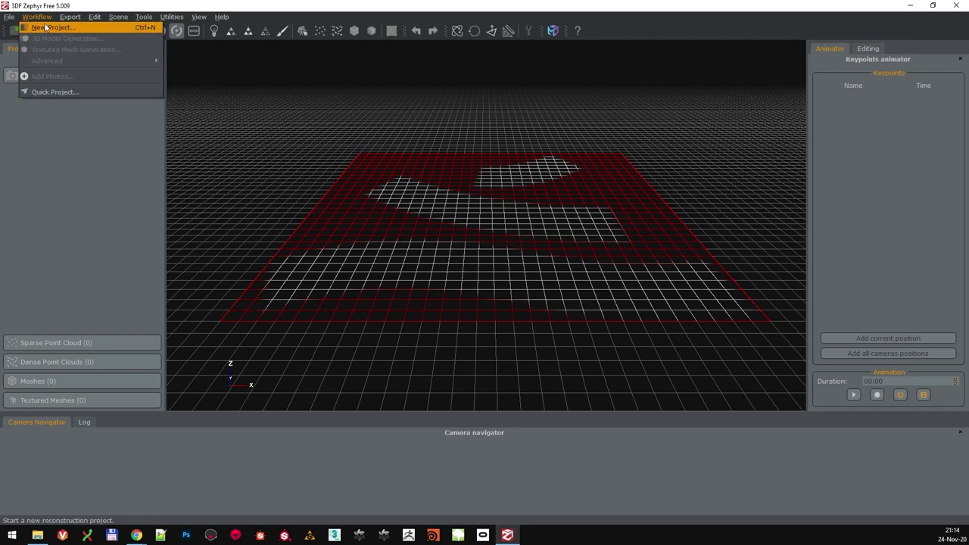
click(43, 30)
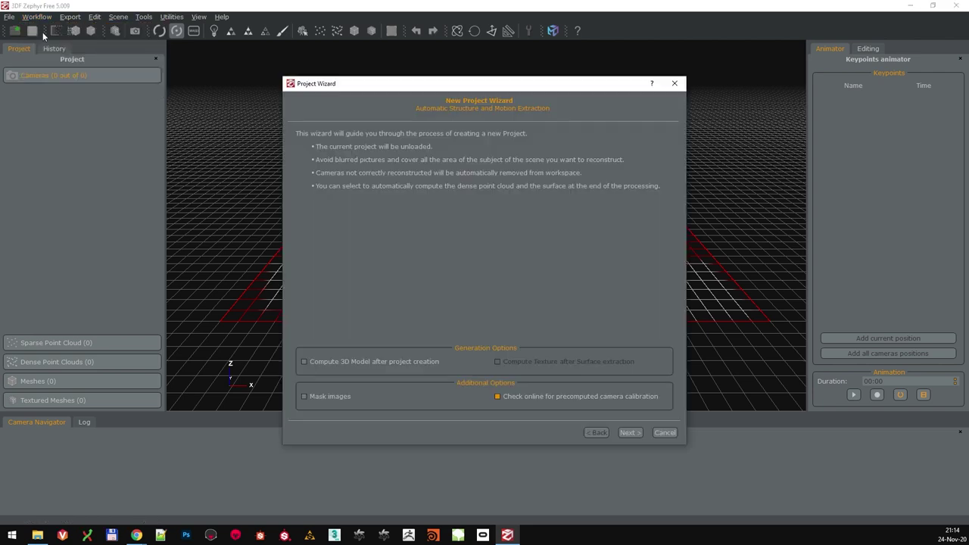
drag(548, 90, 549, 84)
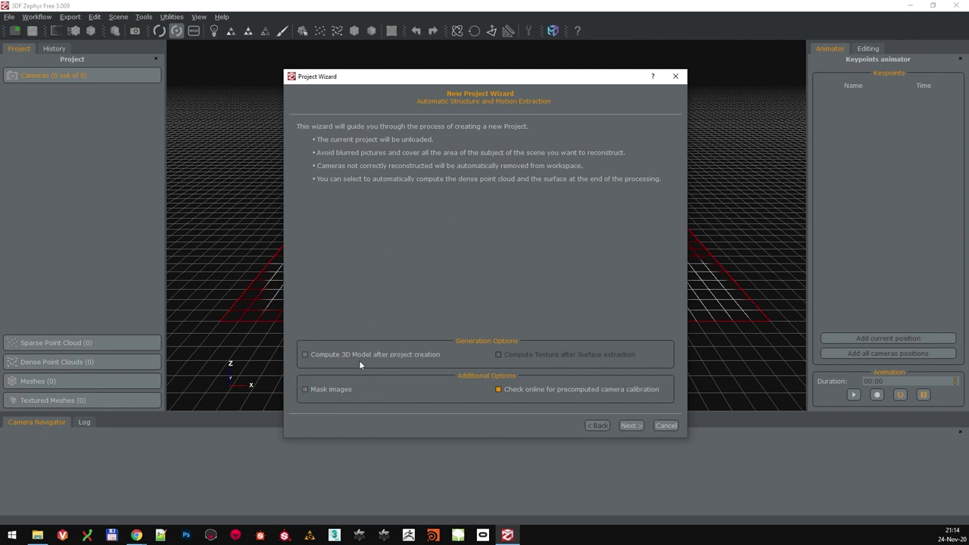
- Add all 49 birch trunk photos to the project and proceed to camera calibration
click(628, 426)
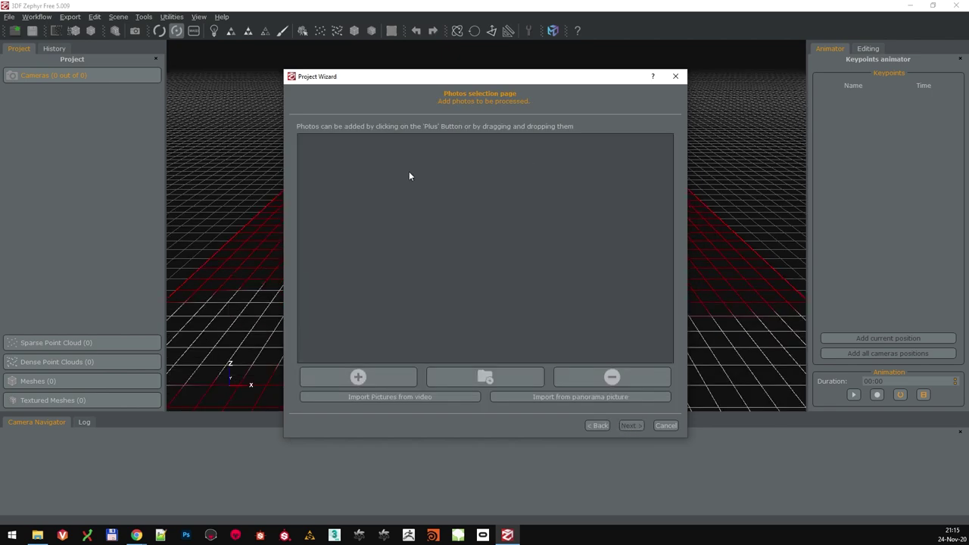
click(388, 383)
scroll(586, 171, down, 1)
scroll(586, 171, up, 1)
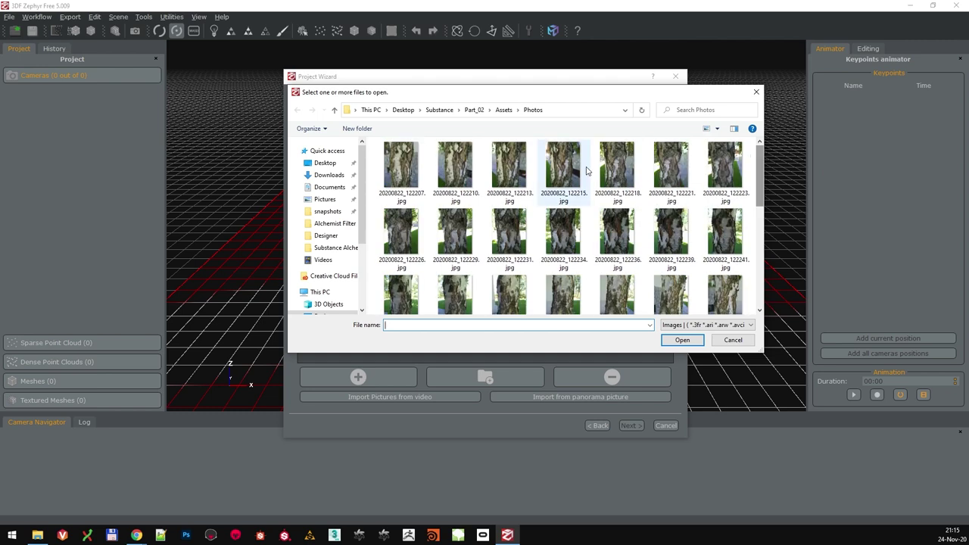
click(563, 168)
key(ctrl+a)
click(682, 340)
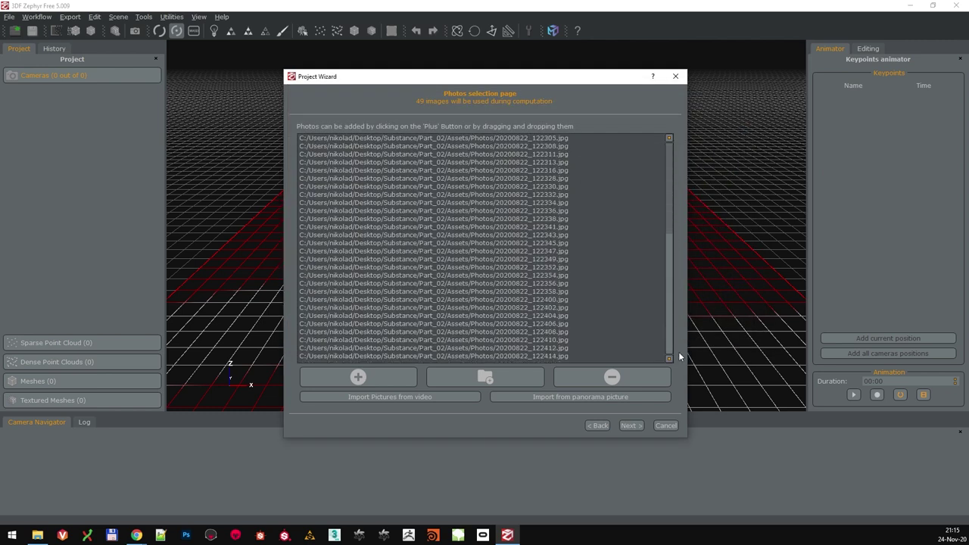
scroll(560, 243, up, 7)
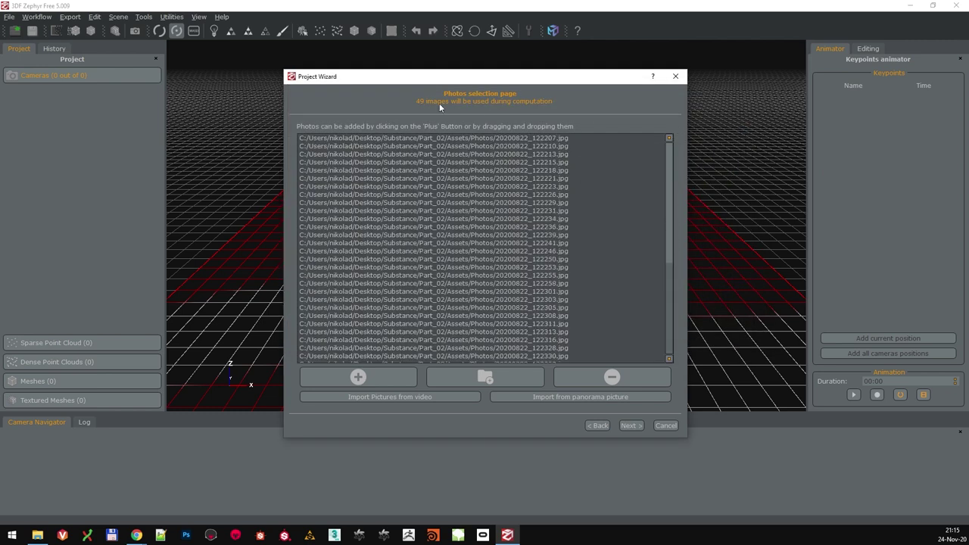
click(626, 425)
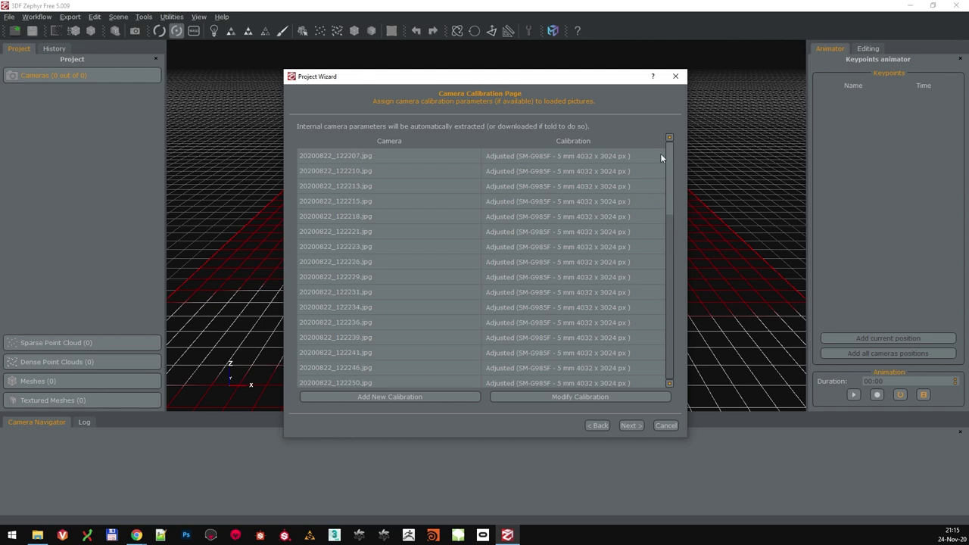
- On the camera orientation page, choose Category Close Range and Presets Default
drag(661, 156, 679, 137)
click(631, 426)
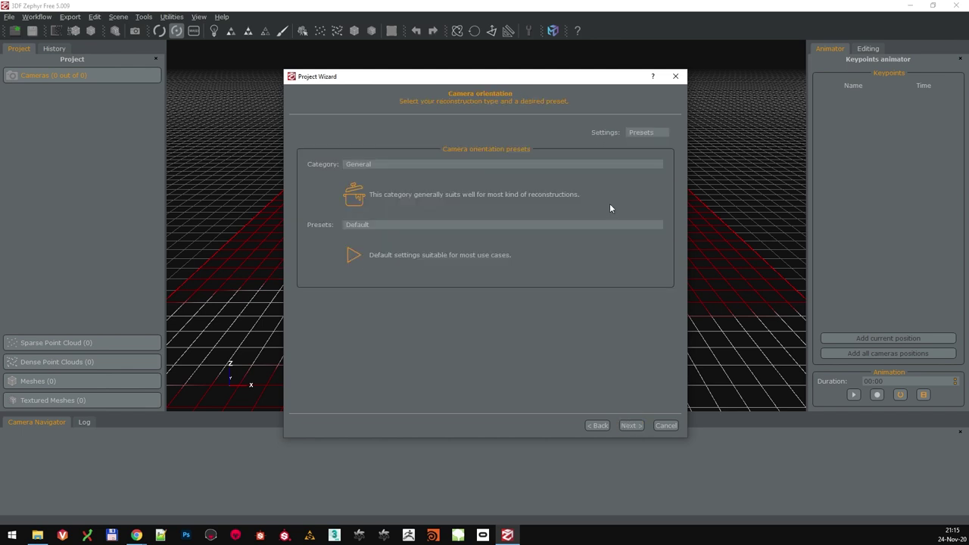
click(364, 166)
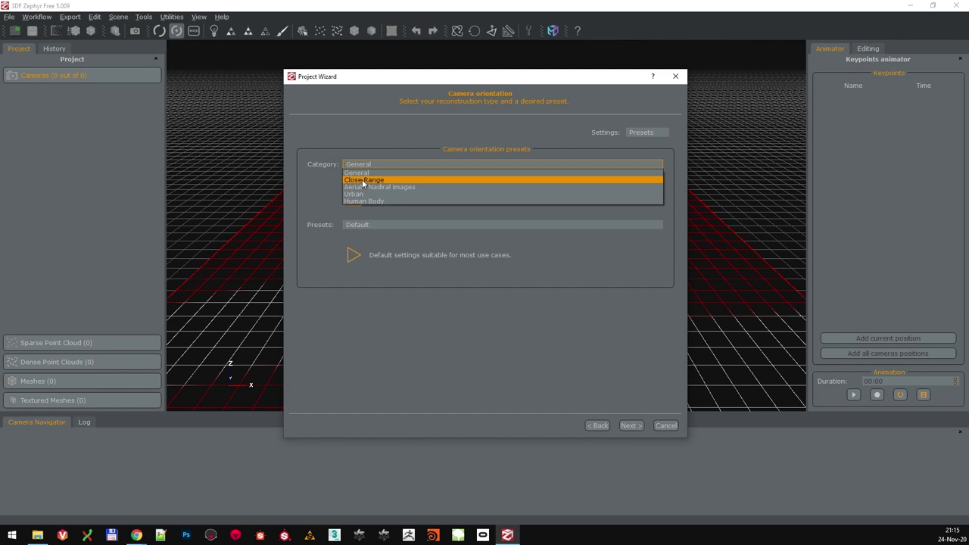
click(363, 181)
click(389, 232)
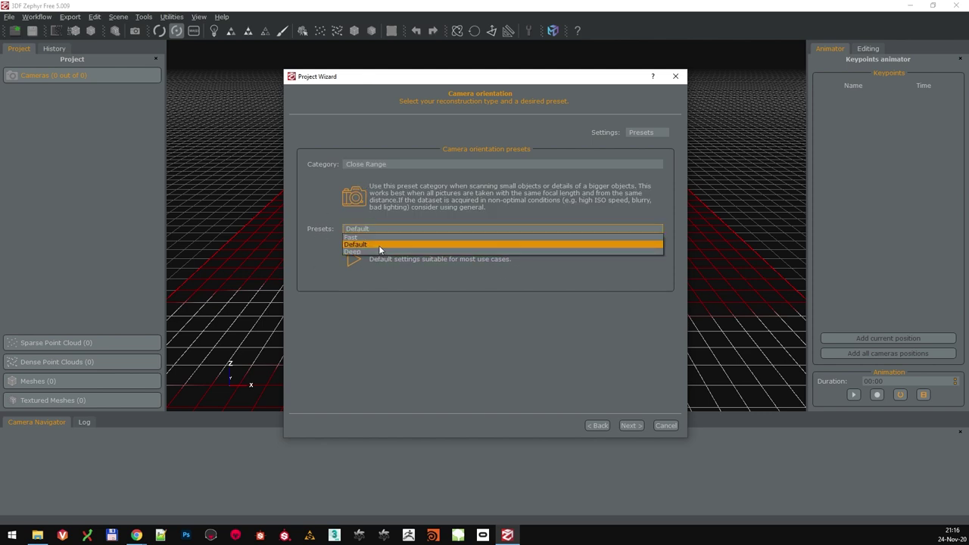
click(381, 244)
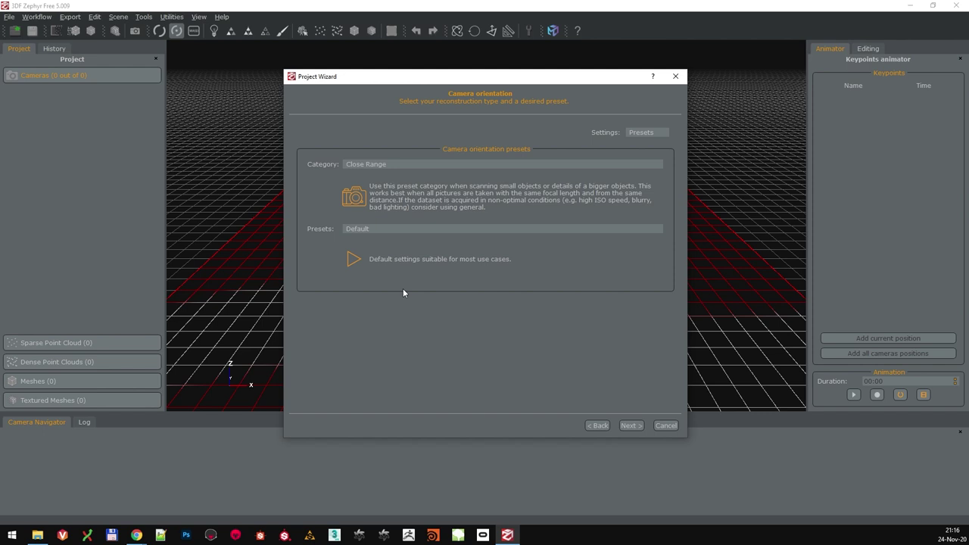
click(398, 164)
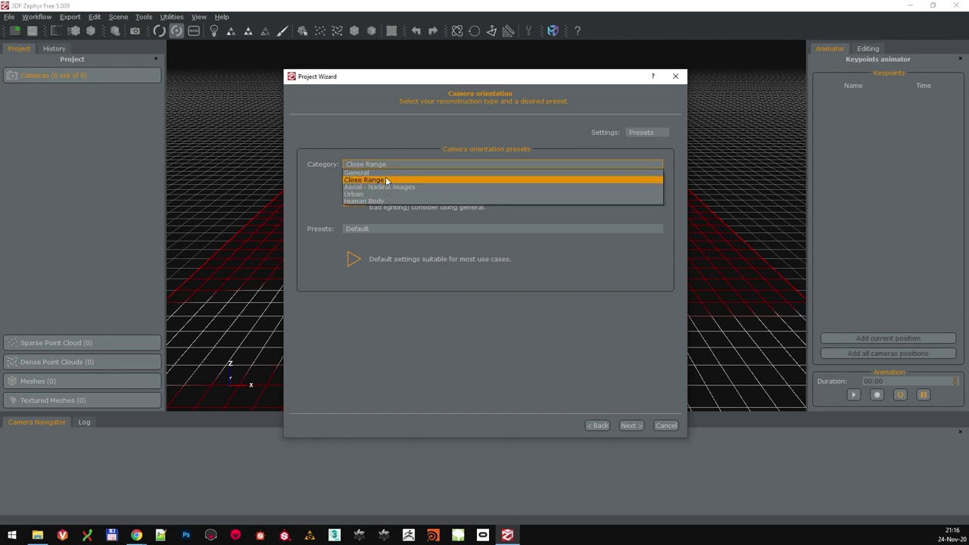
click(389, 164)
click(369, 228)
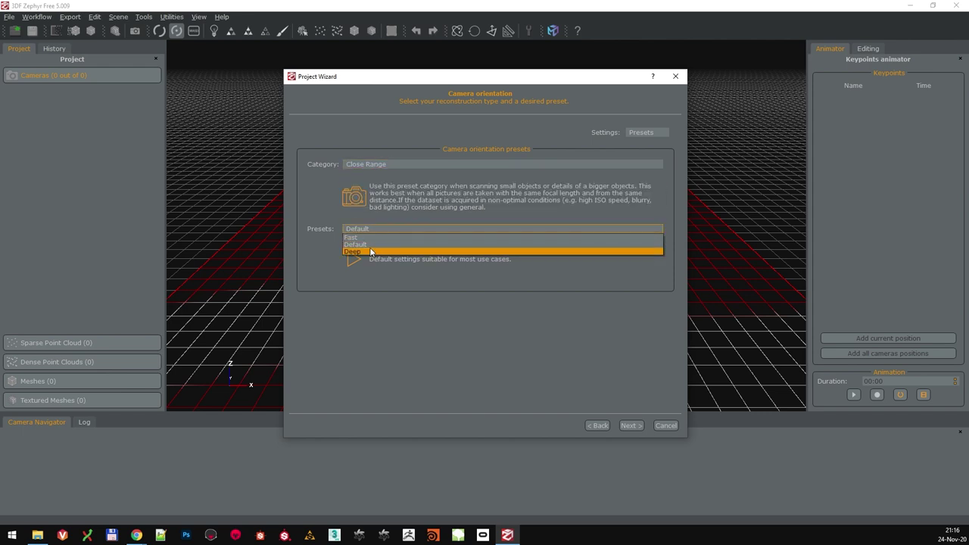
click(370, 248)
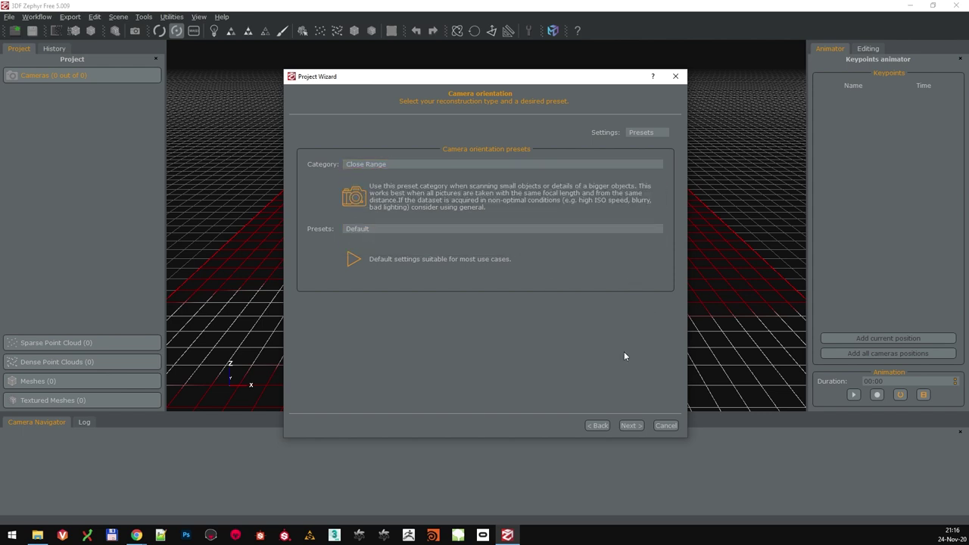
- Run the sparse reconstruction, orienting all 49 of 49 photos into a sparse point cloud
click(630, 425)
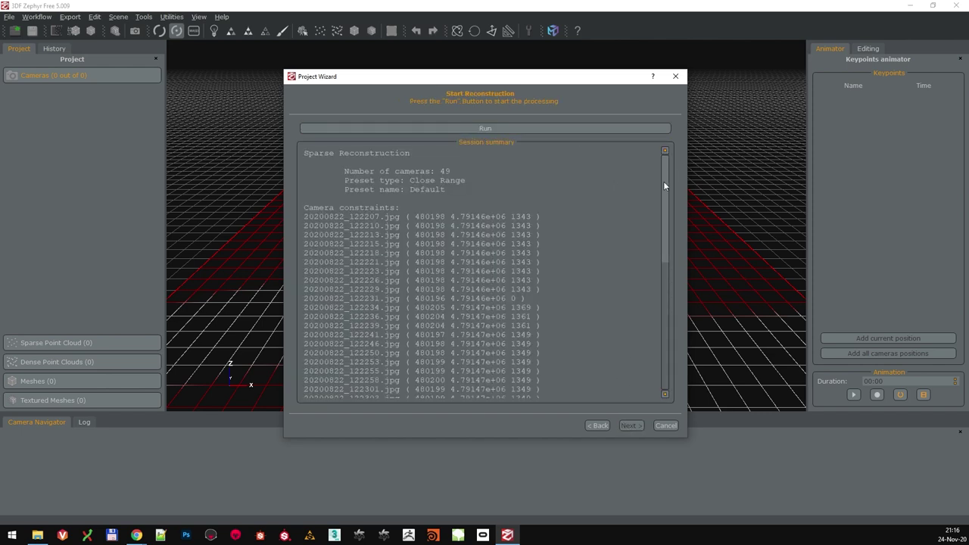
drag(663, 181, 401, 187)
click(521, 132)
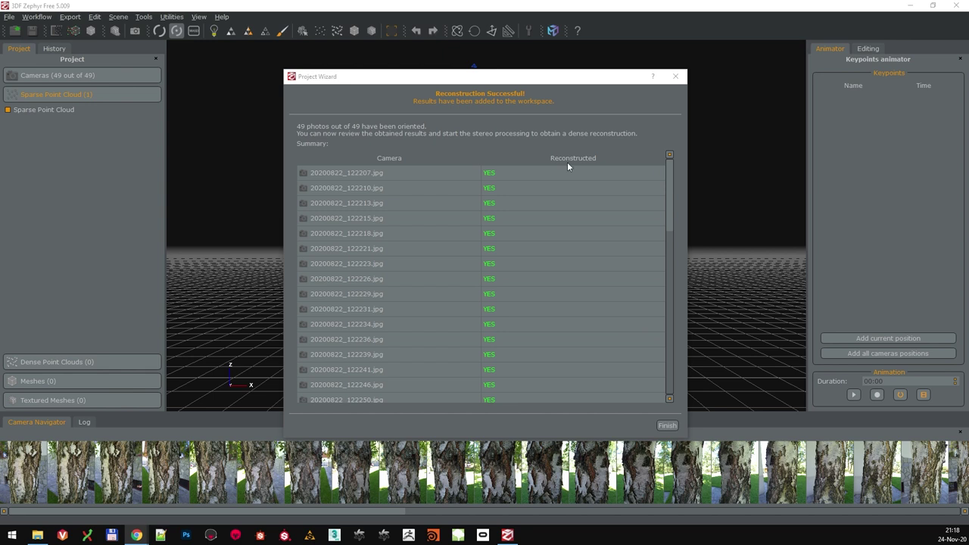
mouse_move(670, 190)
mouse_down()
mouse_move(669, 328)
mouse_move(666, 187)
mouse_up()
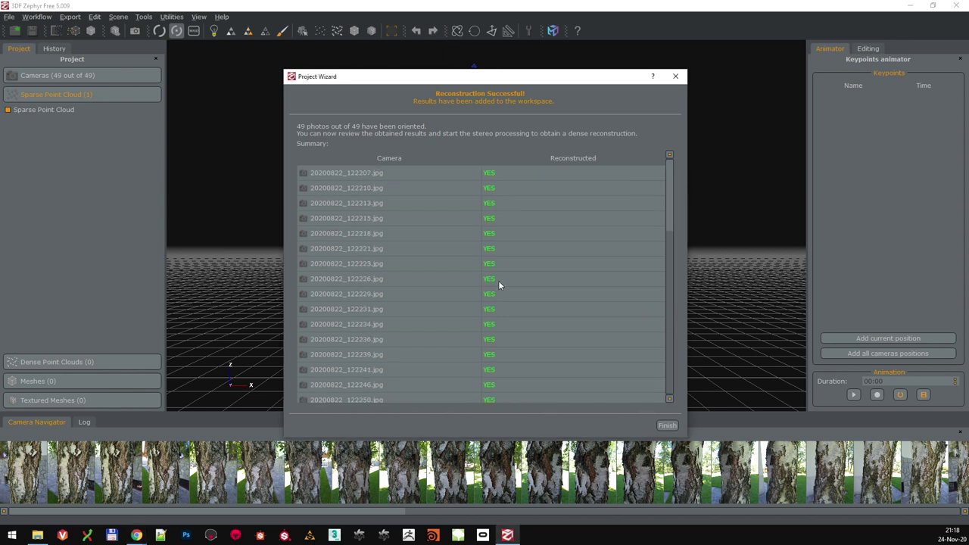
drag(670, 189, 492, 341)
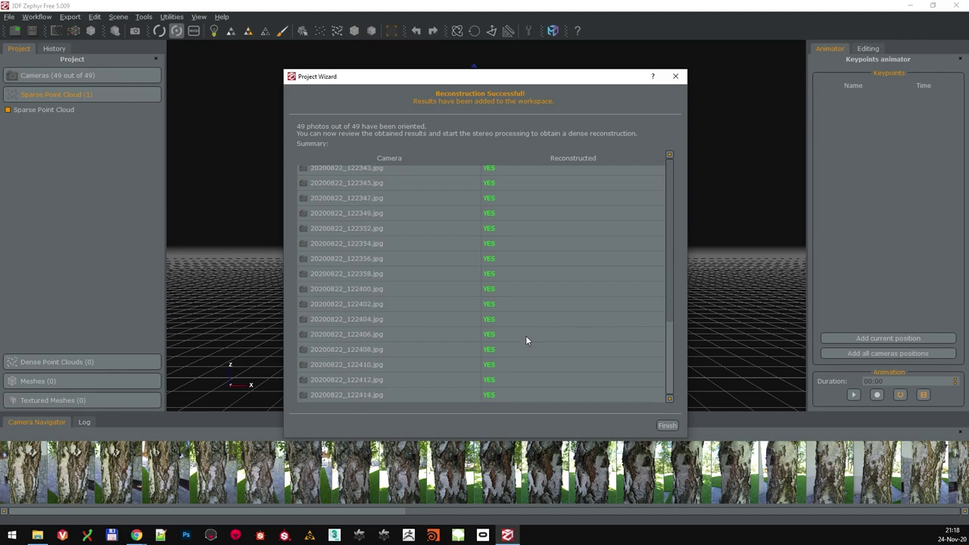
click(667, 425)
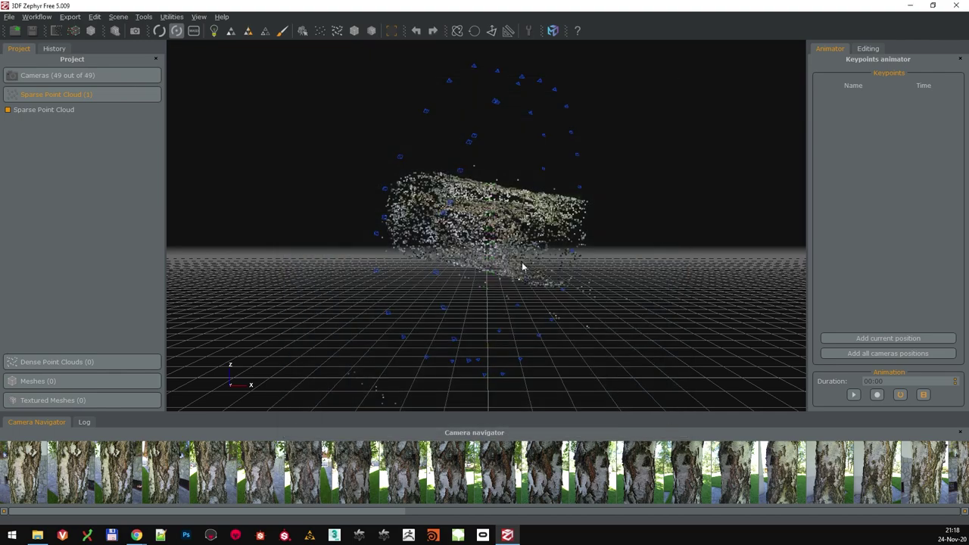
drag(522, 267, 530, 80)
drag(755, 288, 548, 268)
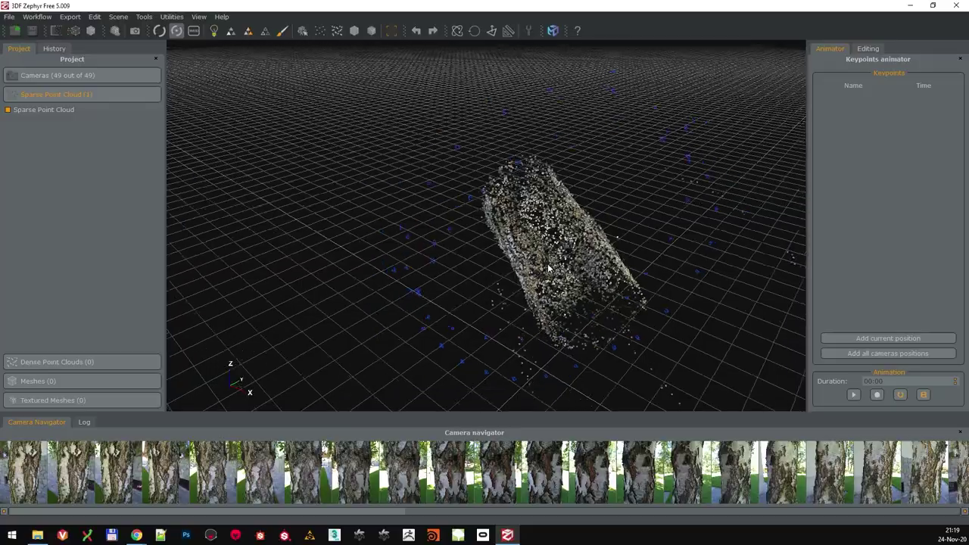
click(526, 469)
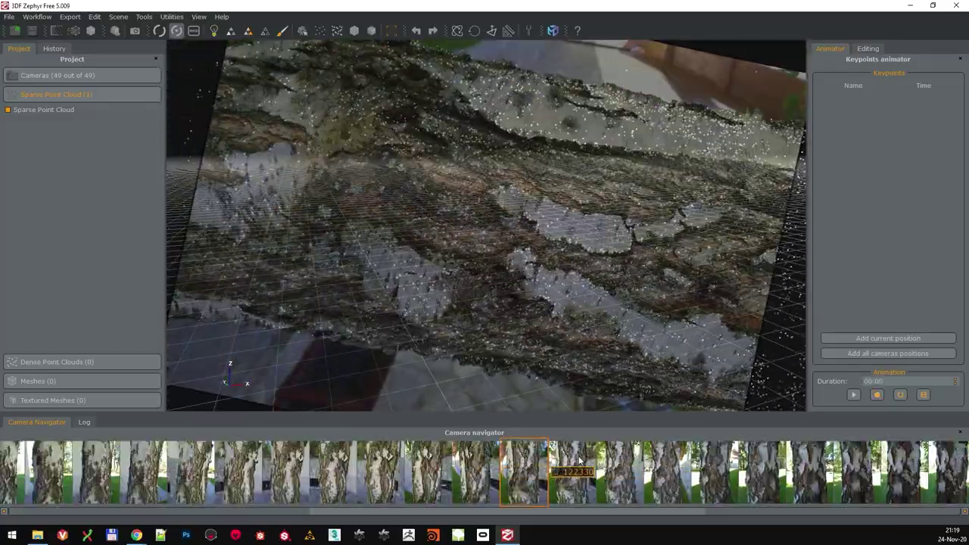
click(579, 465)
click(616, 465)
click(664, 465)
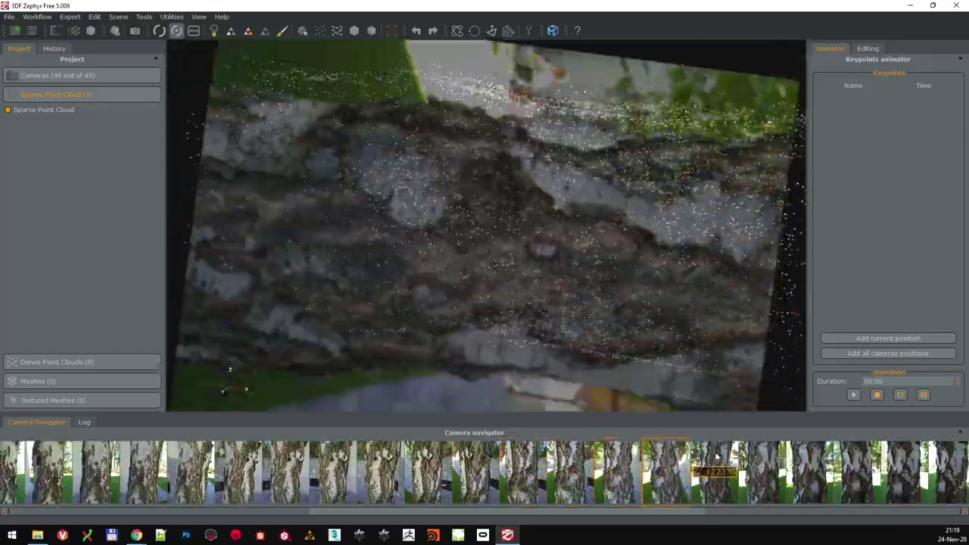
click(716, 465)
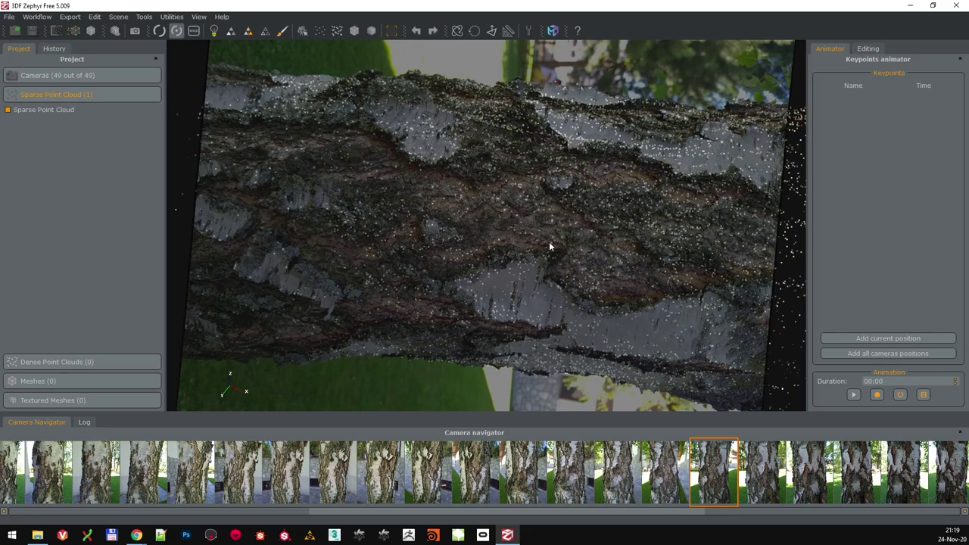
drag(549, 246, 522, 301)
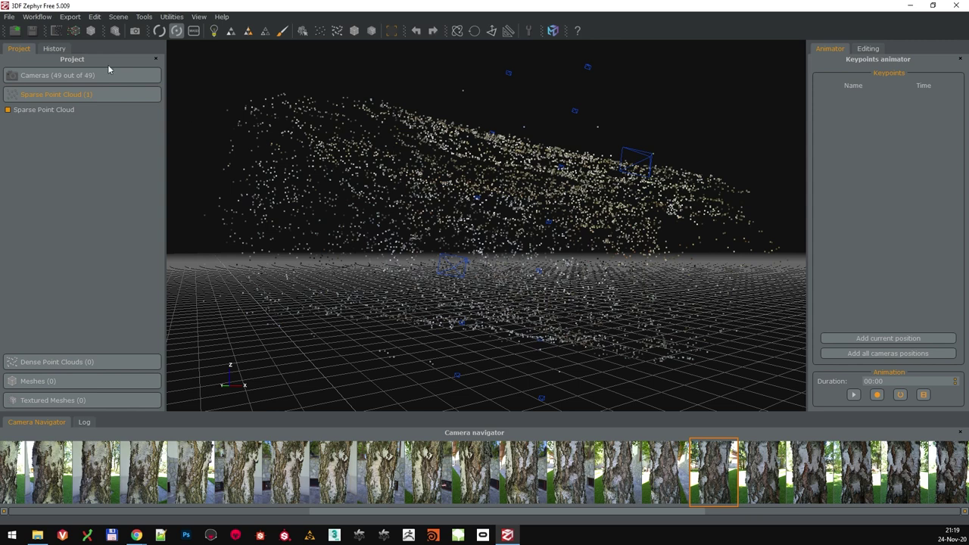
- Launch dense point cloud generation with the Close Range High Details preset and run it
click(36, 16)
mouse_move(63, 63)
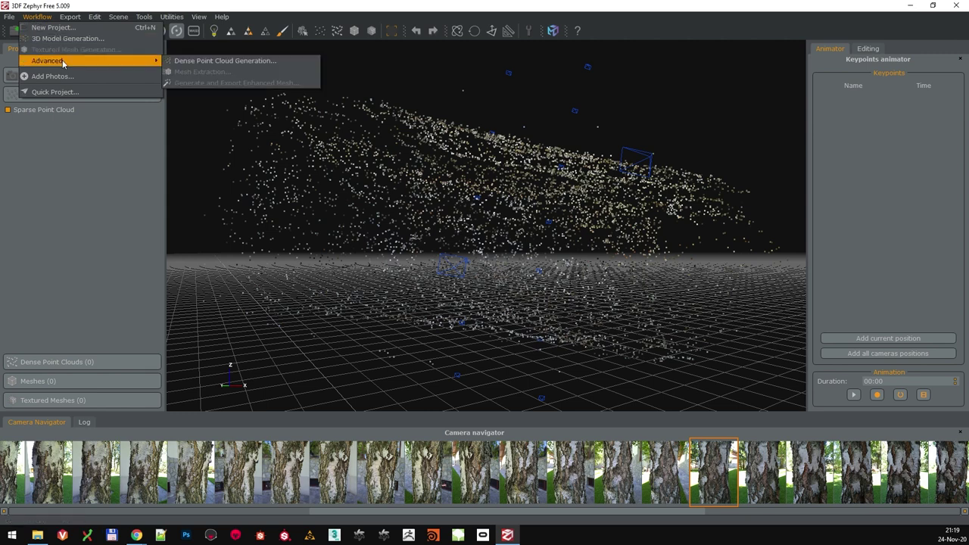
click(236, 61)
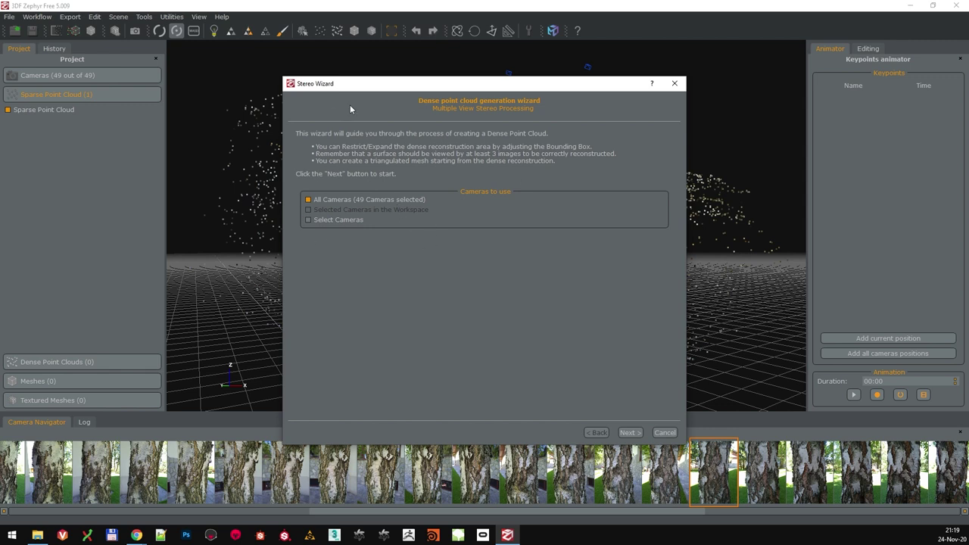
click(628, 432)
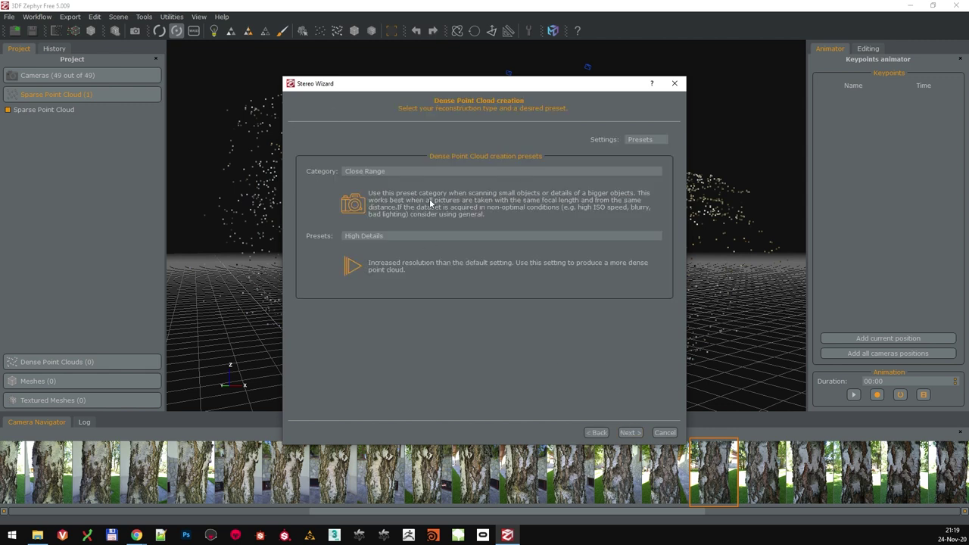
click(367, 235)
click(366, 261)
click(392, 237)
click(370, 262)
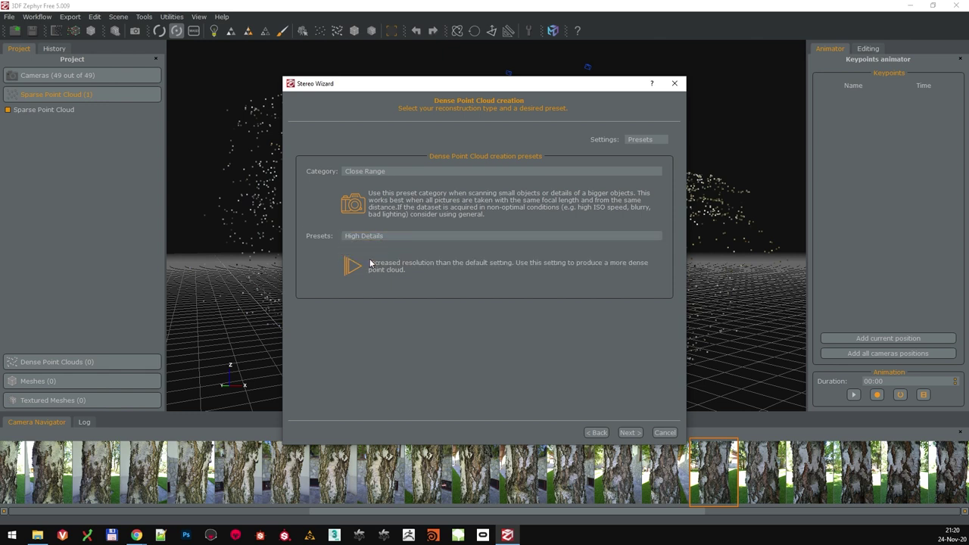
click(629, 432)
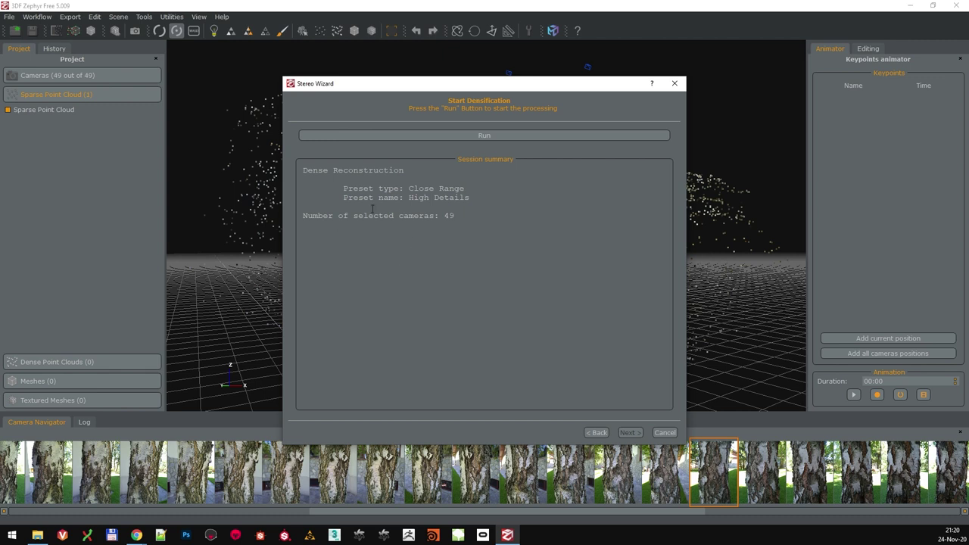
click(505, 137)
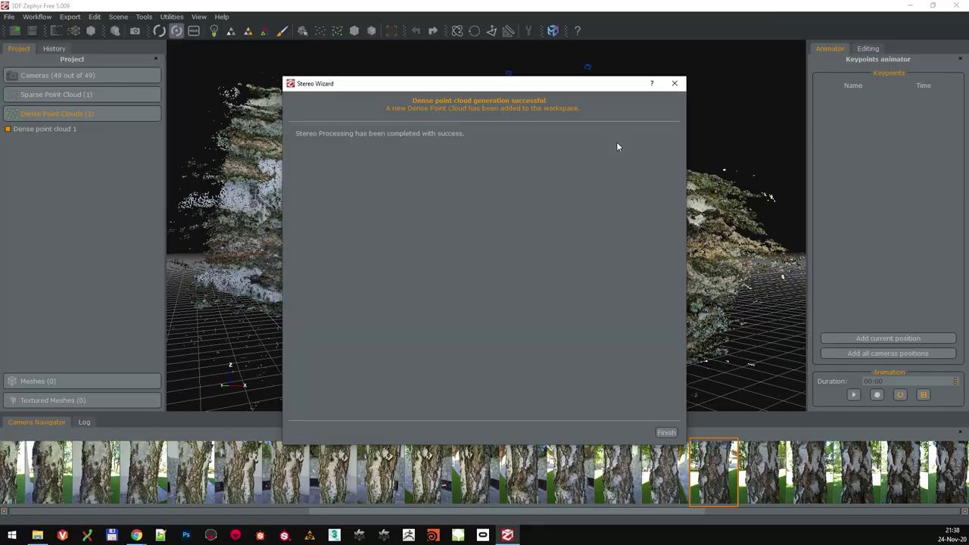
- Close the Stereo Wizard and orbit and zoom around the trunk's dense point cloud
click(667, 433)
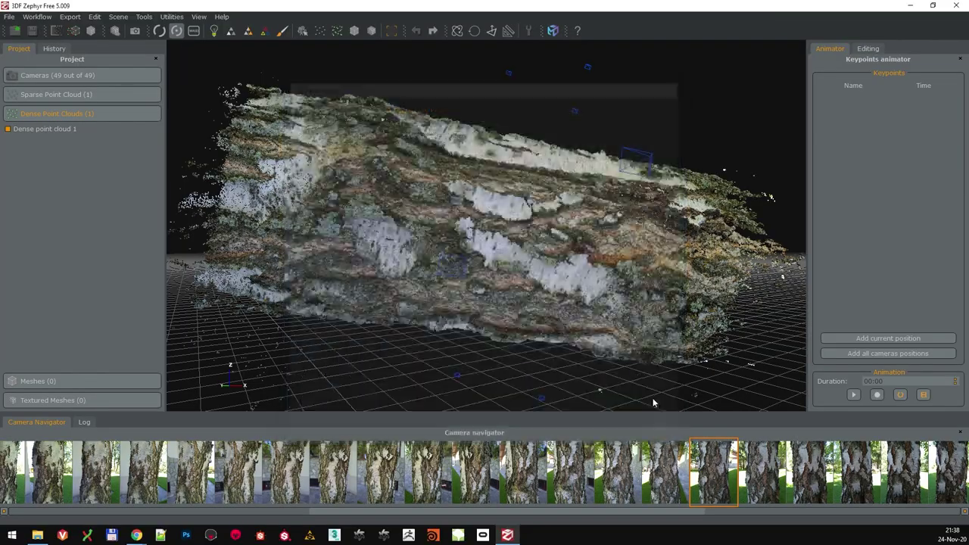
drag(648, 400, 685, 191)
scroll(625, 157, up, 5)
scroll(573, 216, down, 6)
scroll(529, 233, up, 4)
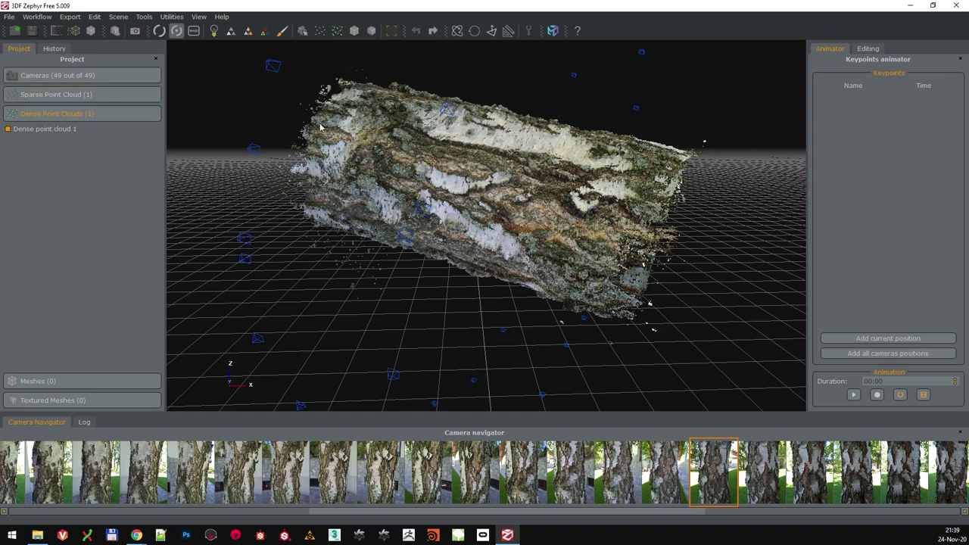
- Extract Mesh 1 from Dense point cloud 1 using all 49 cameras and Close Range High Details
drag(506, 222, 504, 218)
click(35, 16)
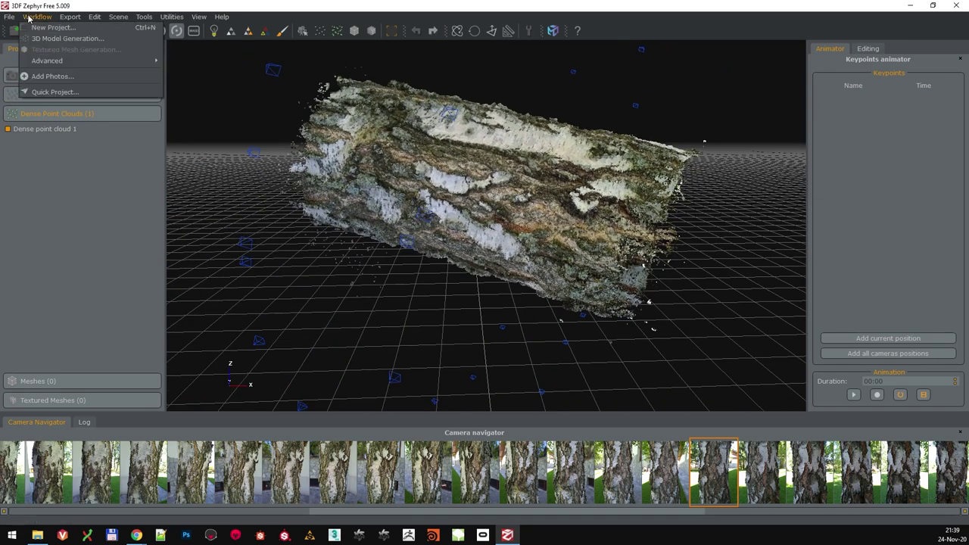
mouse_move(65, 61)
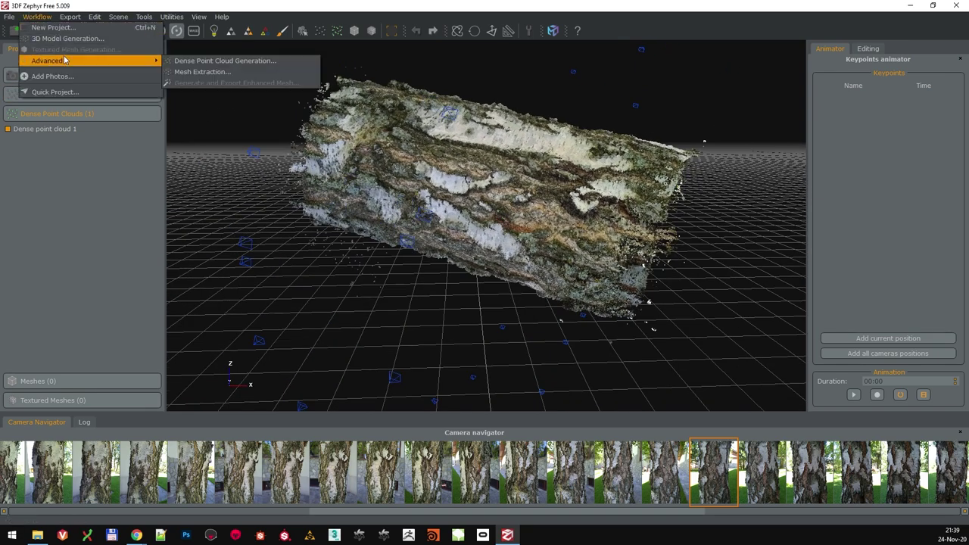
click(201, 72)
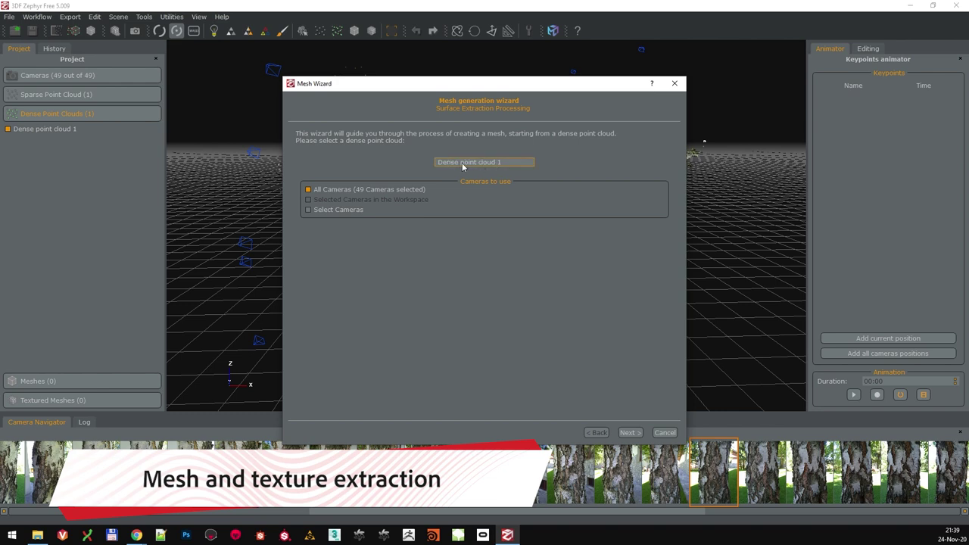
click(630, 432)
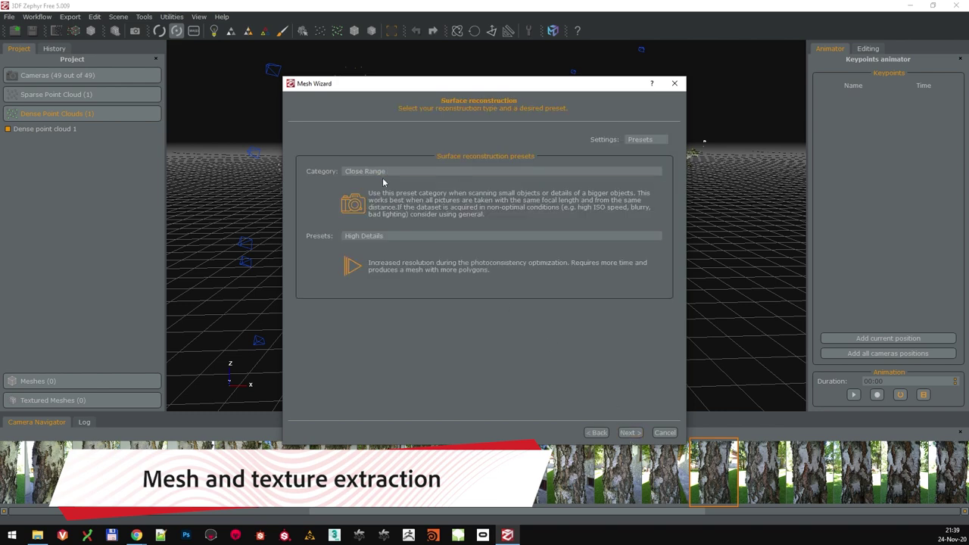
click(630, 432)
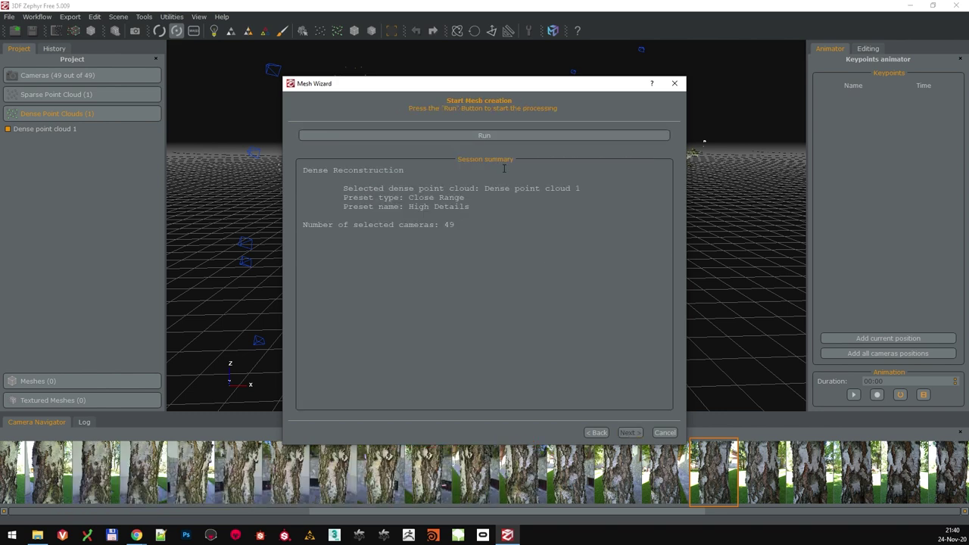
click(521, 133)
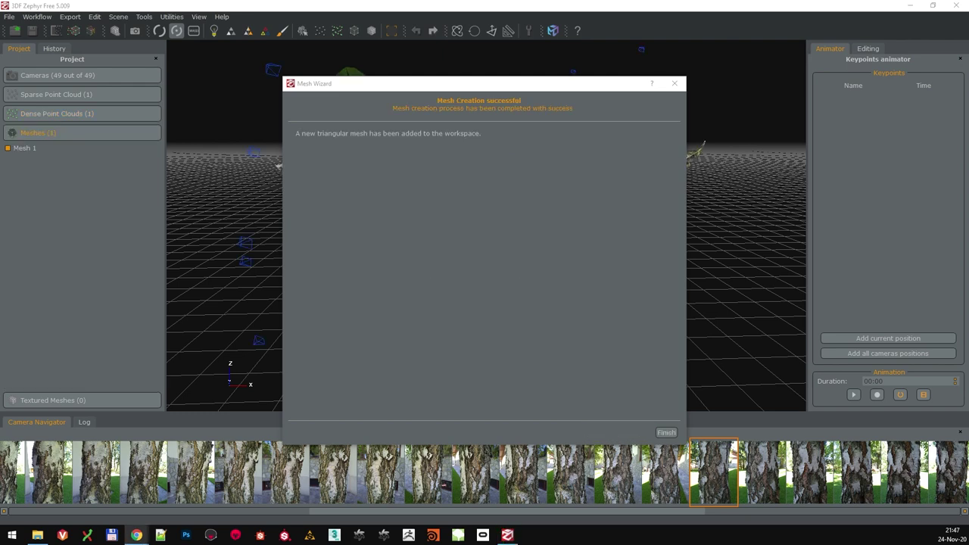
- Close the Mesh Wizard and zoom in on Mesh 1 to inspect the bark surface
click(666, 432)
drag(517, 186, 537, 282)
scroll(538, 282, up, 10)
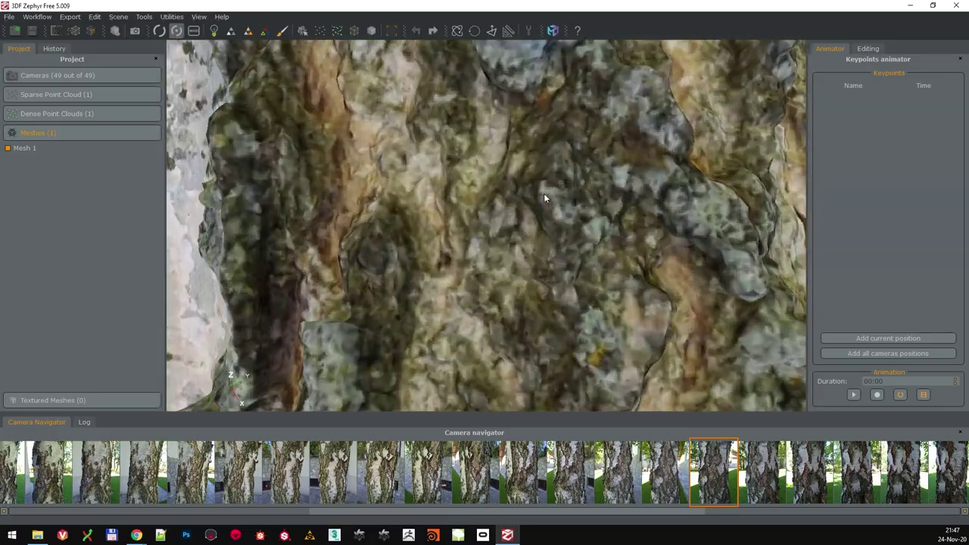
drag(544, 193, 581, 260)
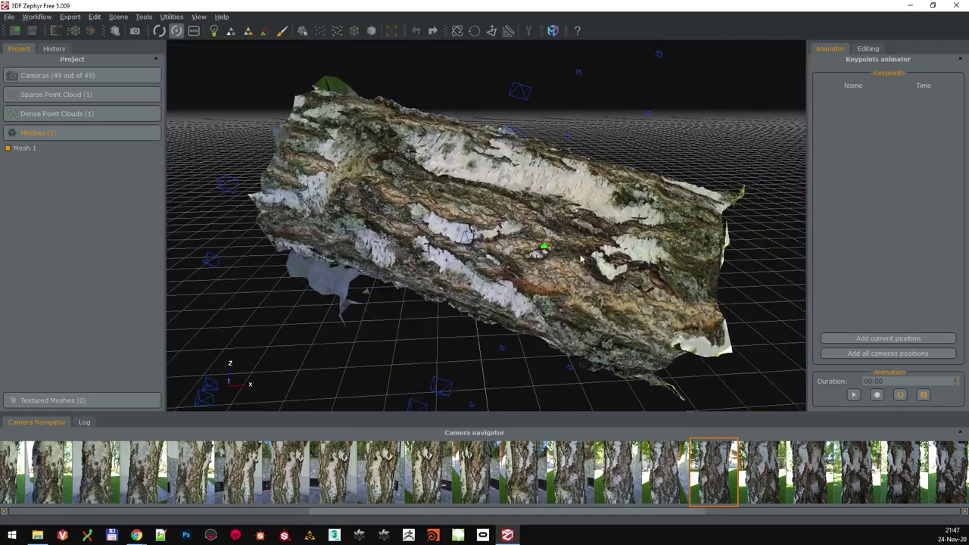
click(45, 16)
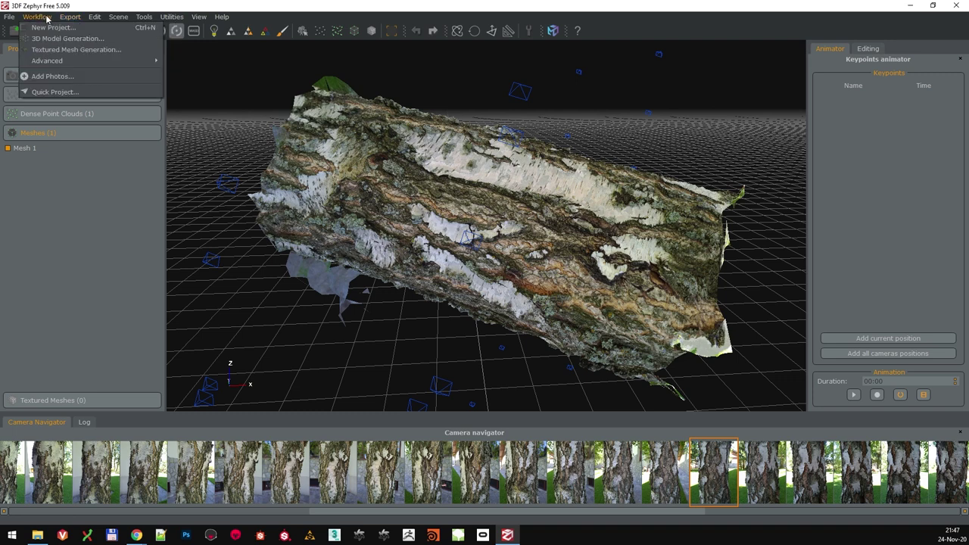
- Build Textured mesh 1 from Mesh 1 using all 49 cameras and the General, High Details preset
click(76, 50)
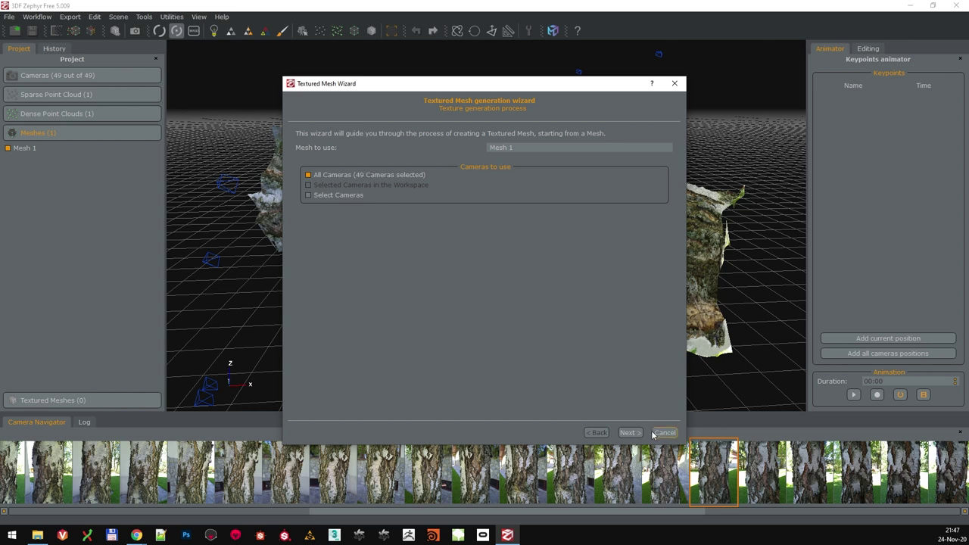
click(630, 433)
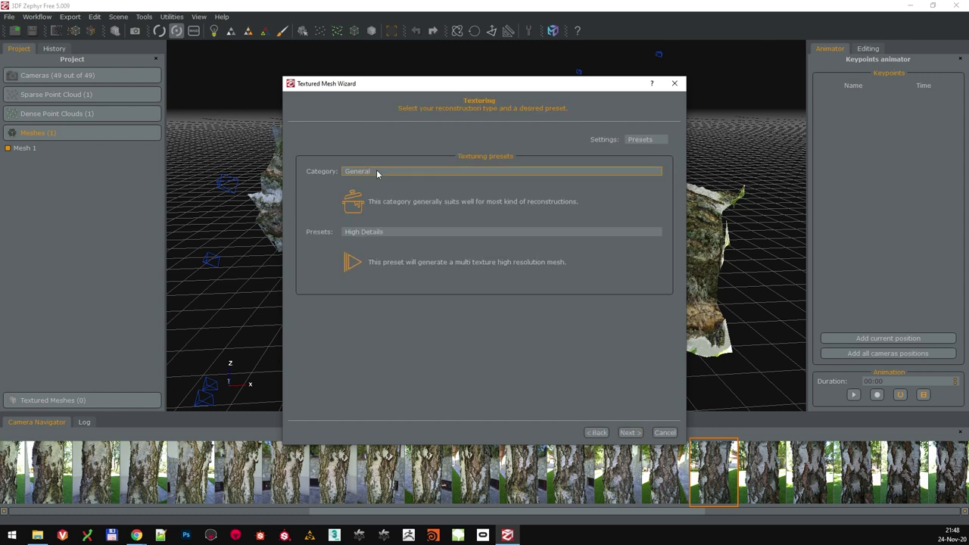
click(381, 233)
click(381, 259)
click(628, 432)
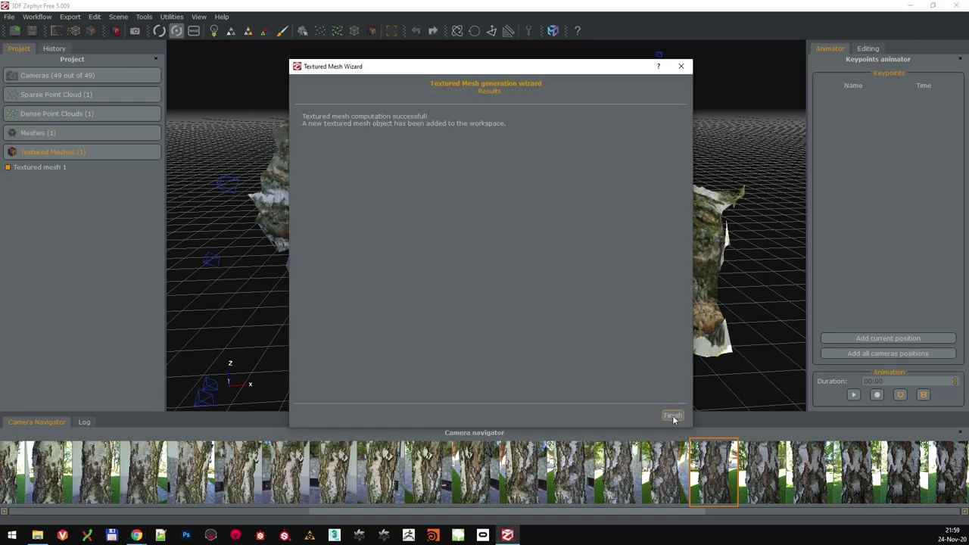
click(672, 414)
scroll(517, 202, up, 10)
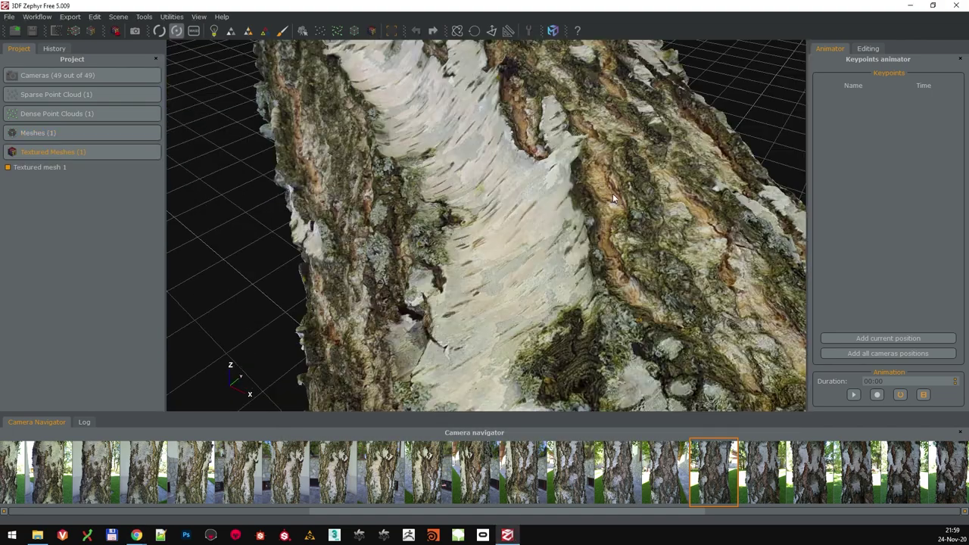
drag(614, 199, 557, 247)
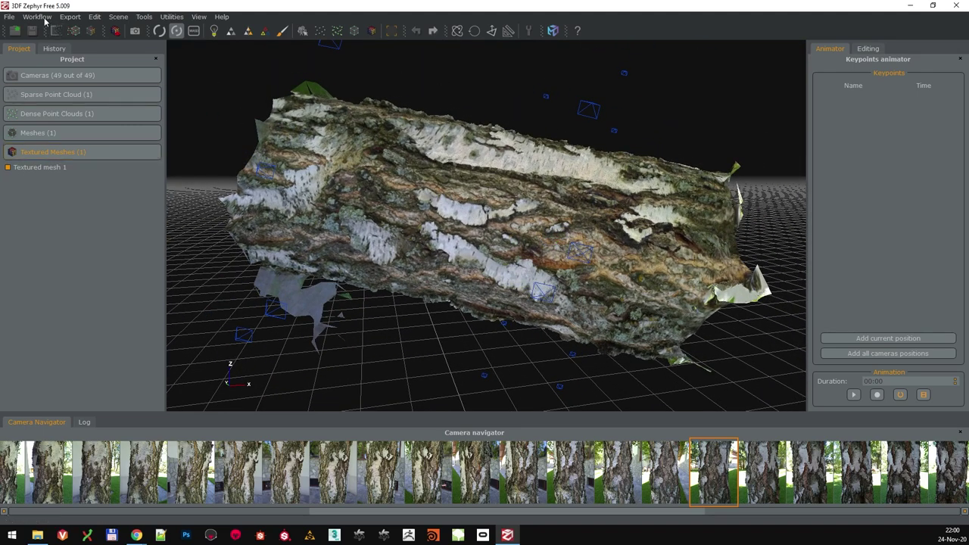
- Set up the textured mesh export as Obj/Mtl, rescaled to a single 16384 texture
click(69, 17)
click(88, 28)
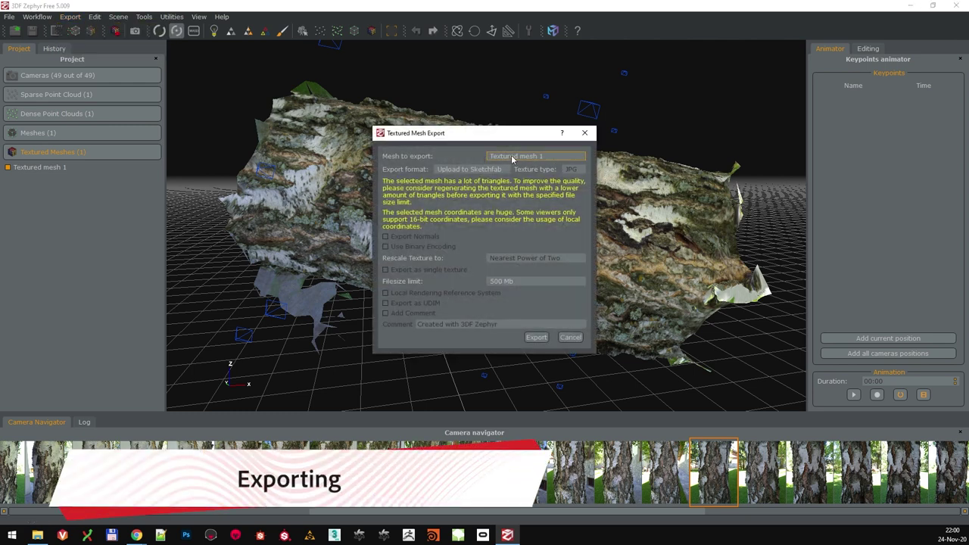
click(489, 170)
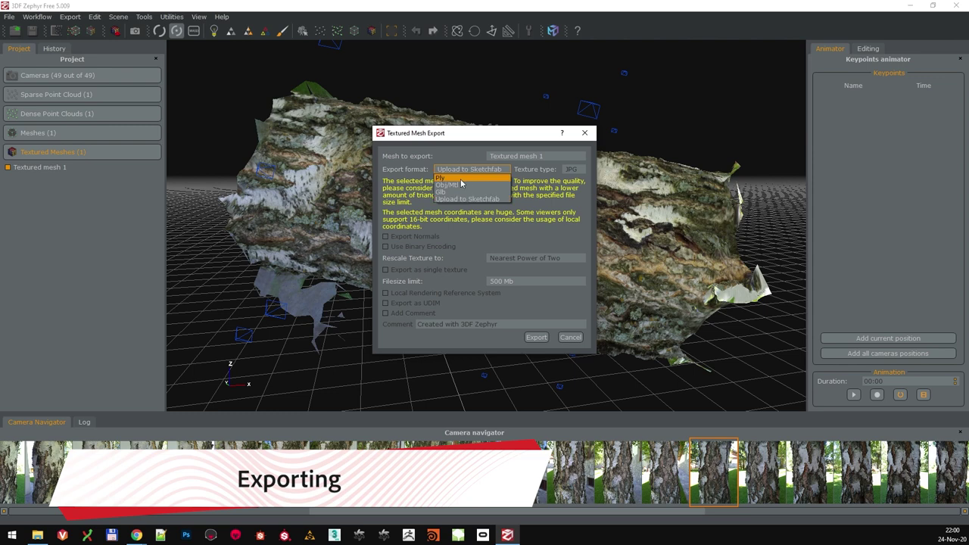
click(458, 191)
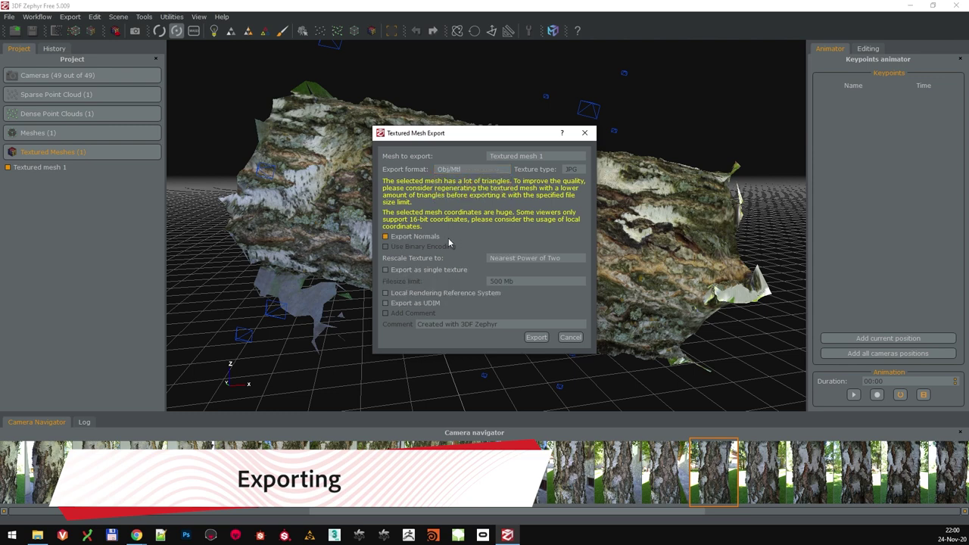
click(527, 258)
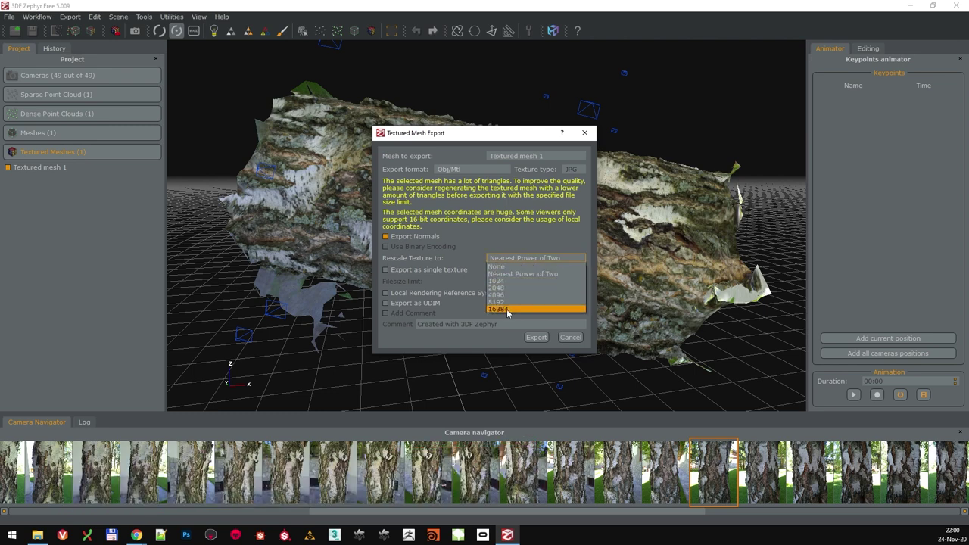
click(506, 309)
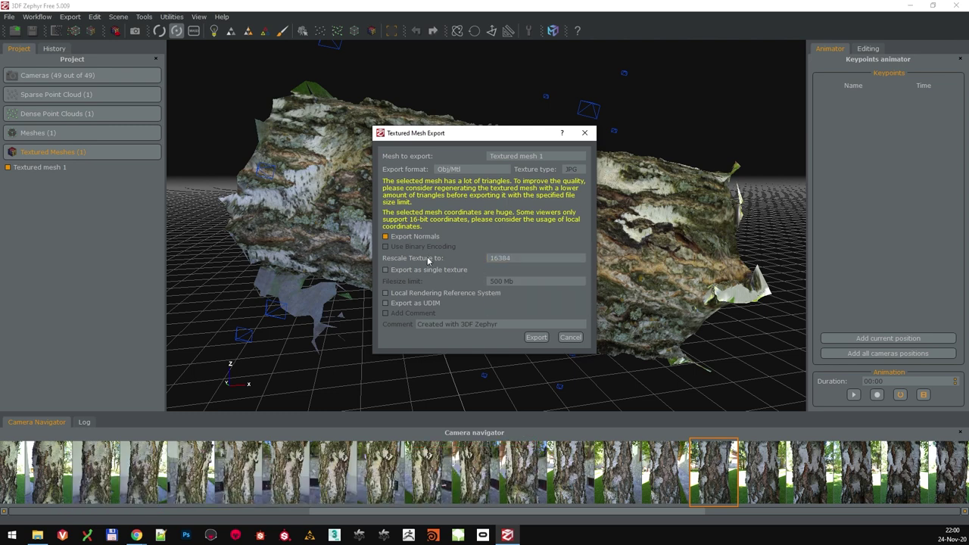
click(408, 270)
- Save the export as birch_scan and check the resulting files in the Zephyr3D Export folder
click(536, 337)
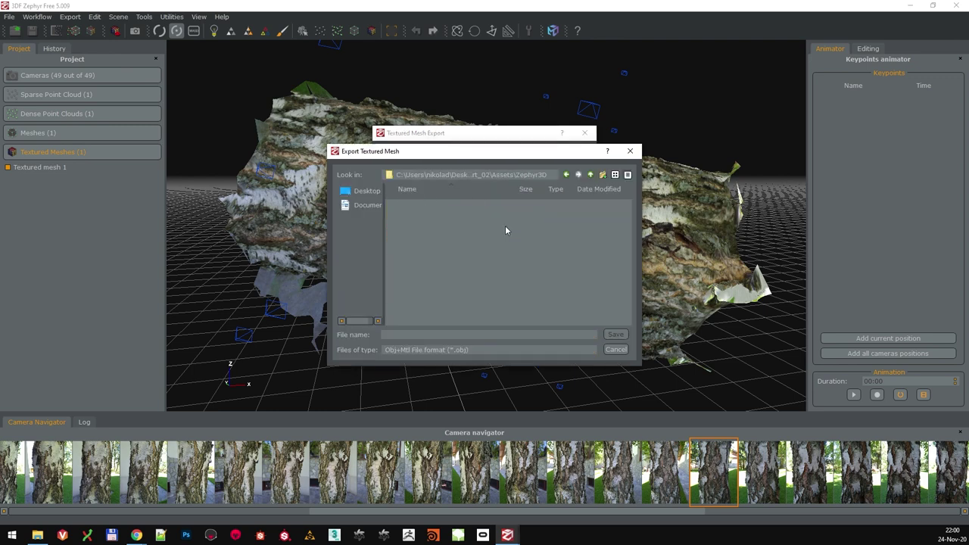
text(birch_scan)
key(Return)
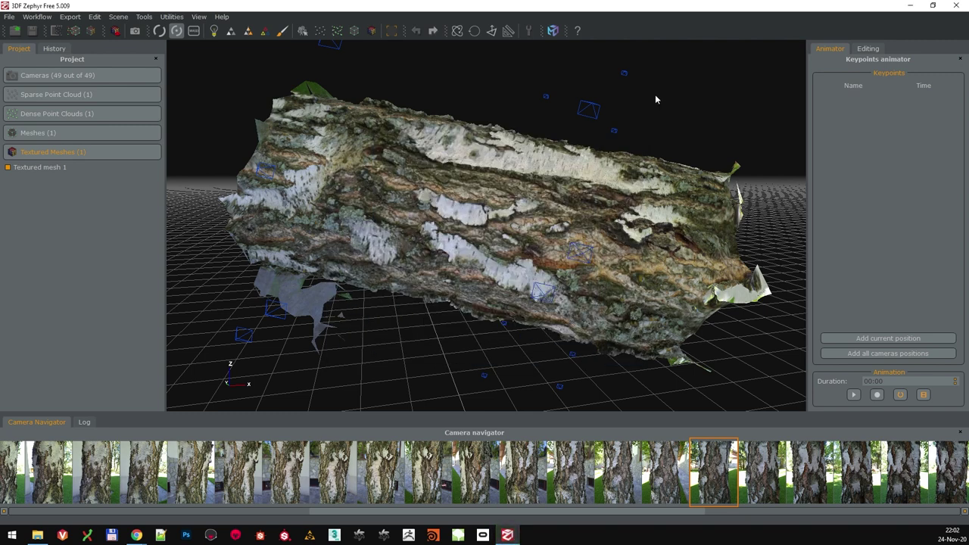
double_click(289, 254)
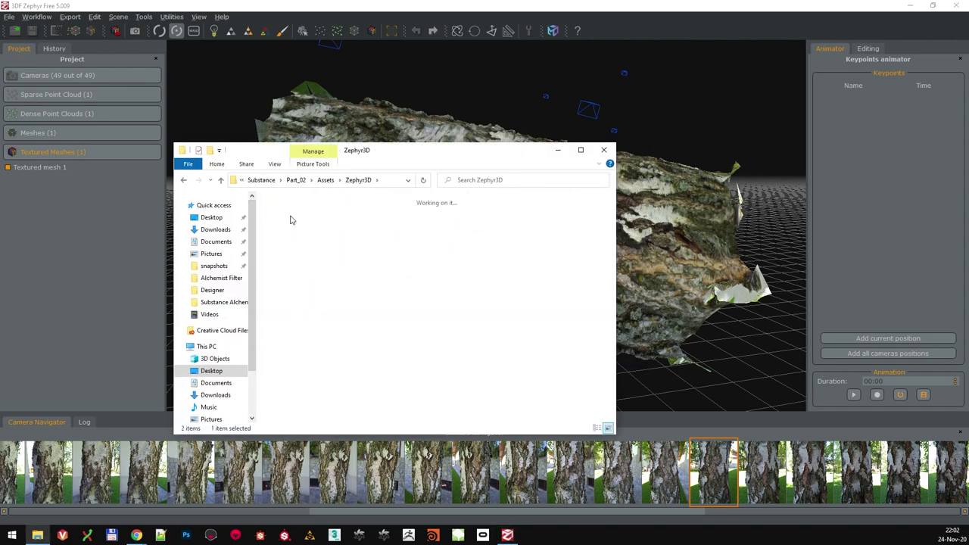
double_click(286, 212)
click(407, 223)
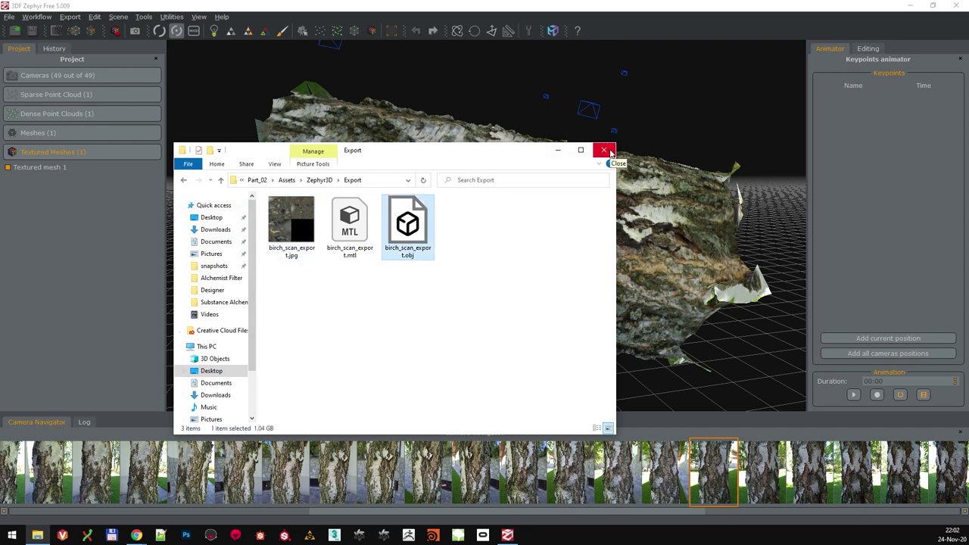
click(603, 151)
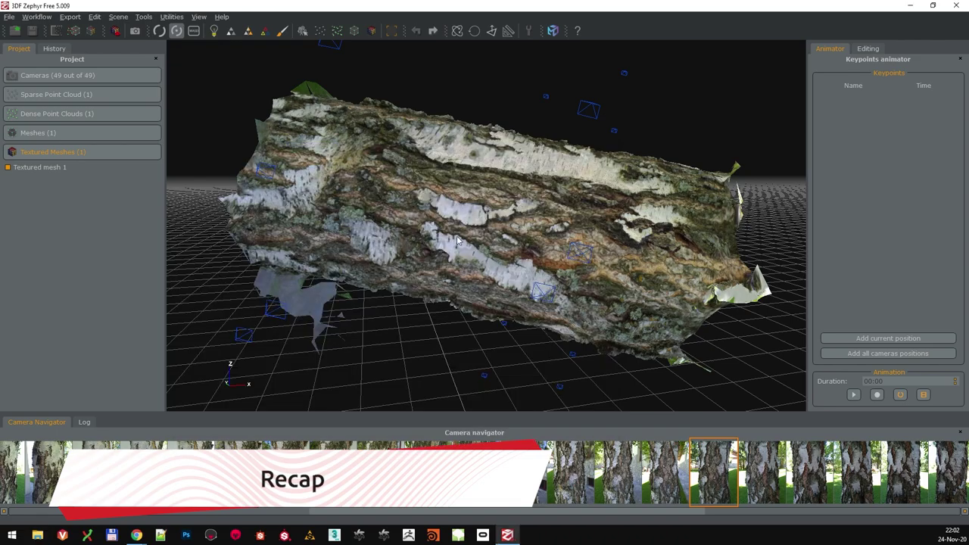
scroll(457, 241, down, 3)
mouse_move(580, 227)
mouse_down()
mouse_move(575, 242)
mouse_move(592, 222)
mouse_move(467, 257)
mouse_move(519, 237)
mouse_move(830, 257)
mouse_move(606, 263)
mouse_move(573, 276)
mouse_move(587, 284)
mouse_up()
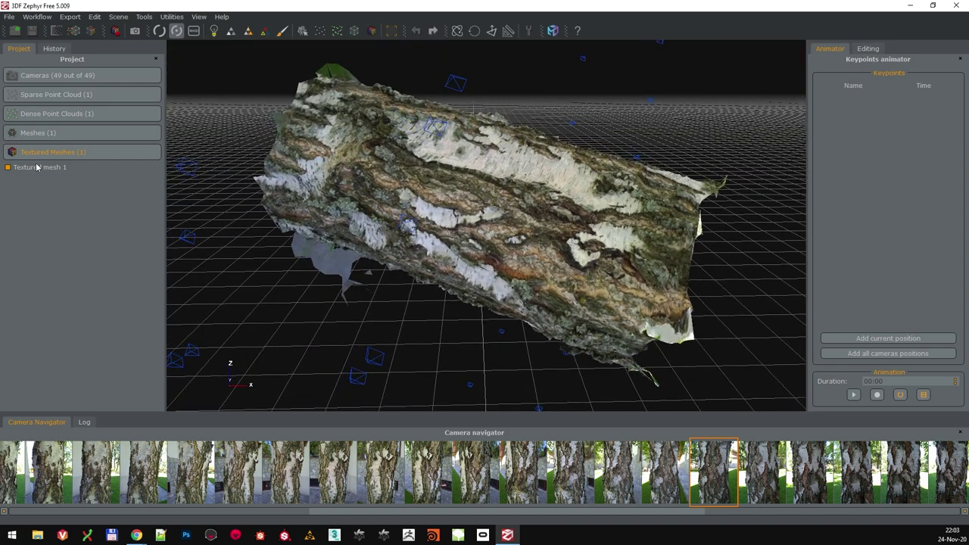
right_click(37, 169)
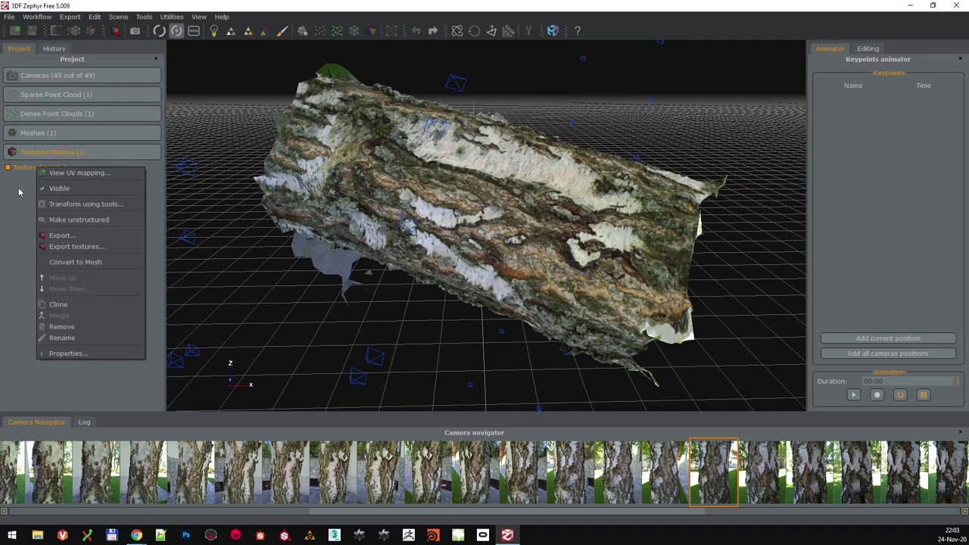
click(97, 353)
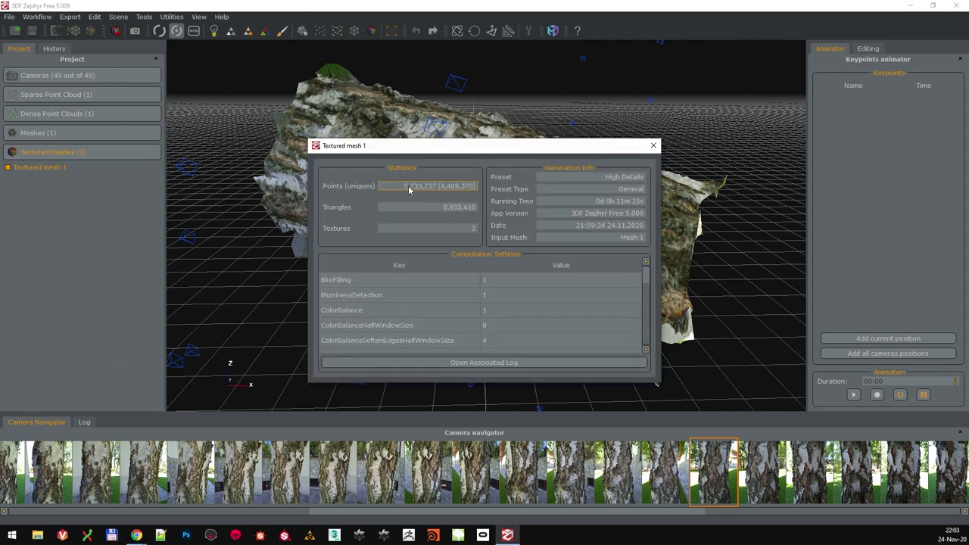
click(654, 145)
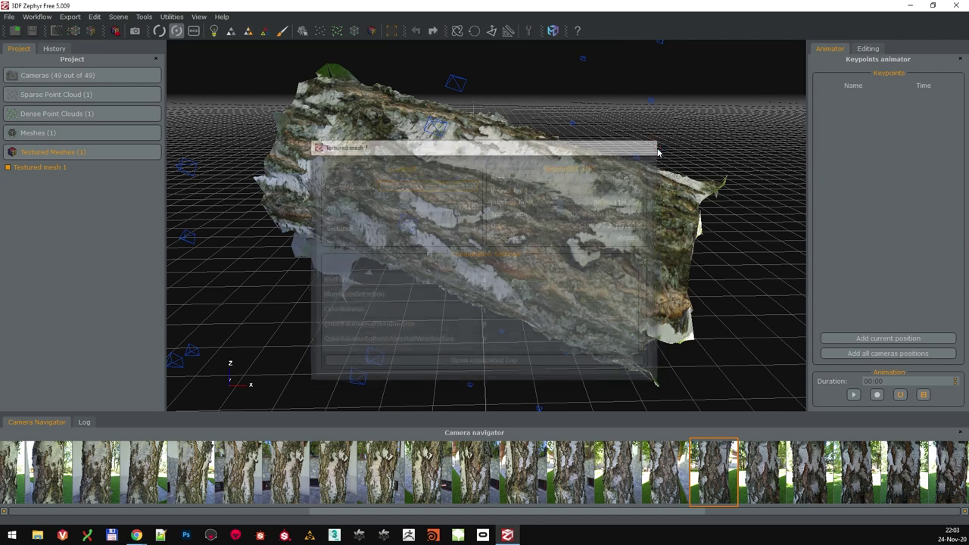